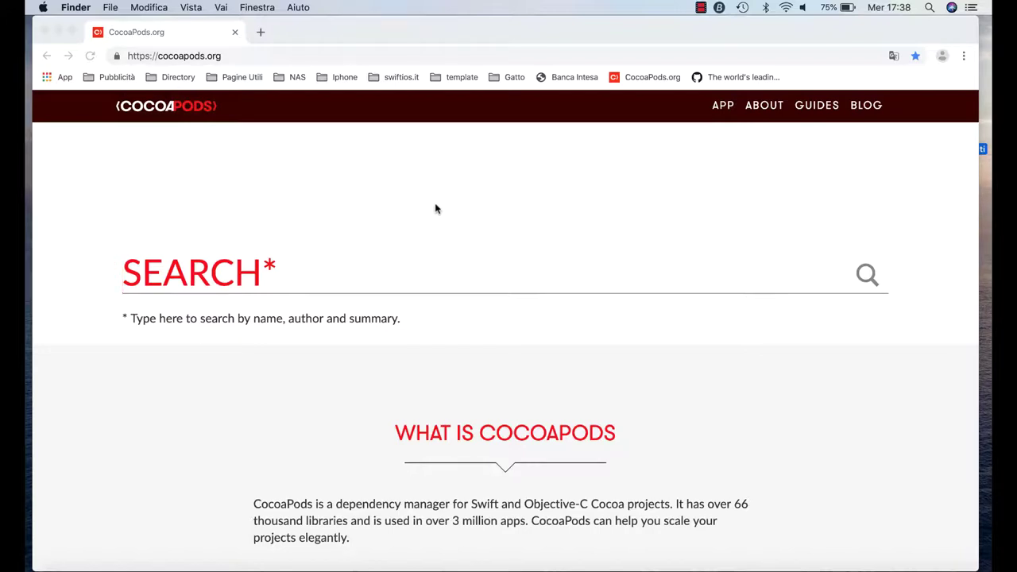
{"action": "scroll", "coordinate": [485, 240], "scroll_direction": "down", "scroll_amount": 3}
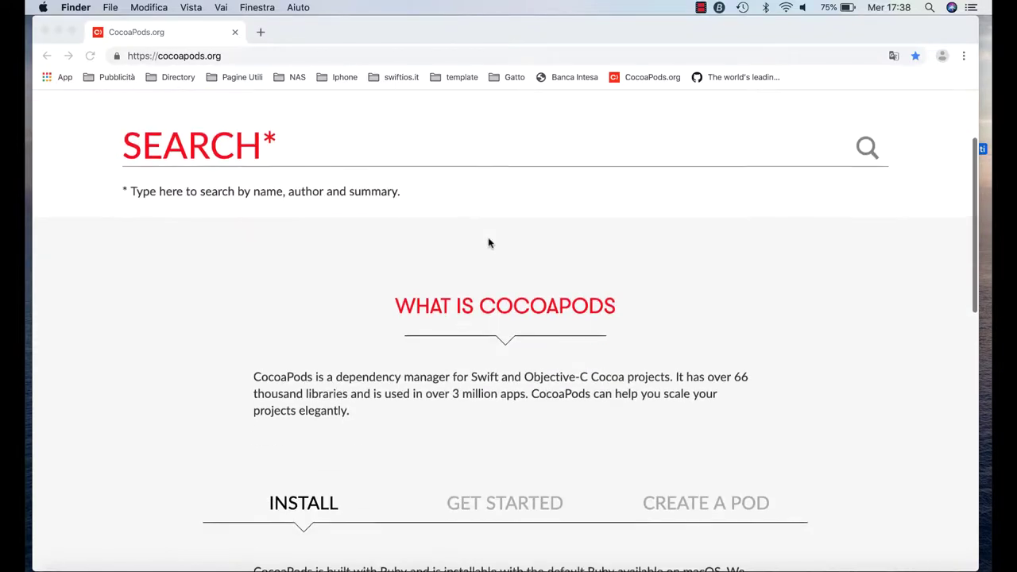
{"action": "scroll", "coordinate": [489, 242], "scroll_direction": "down", "scroll_amount": 3}
{"action": "scroll", "coordinate": [487, 239], "scroll_direction": "down", "scroll_amount": 2}
{"action": "scroll", "coordinate": [486, 239], "scroll_direction": "down", "scroll_amount": 3}
{"action": "scroll", "coordinate": [453, 227], "scroll_direction": "up", "scroll_amount": 8}
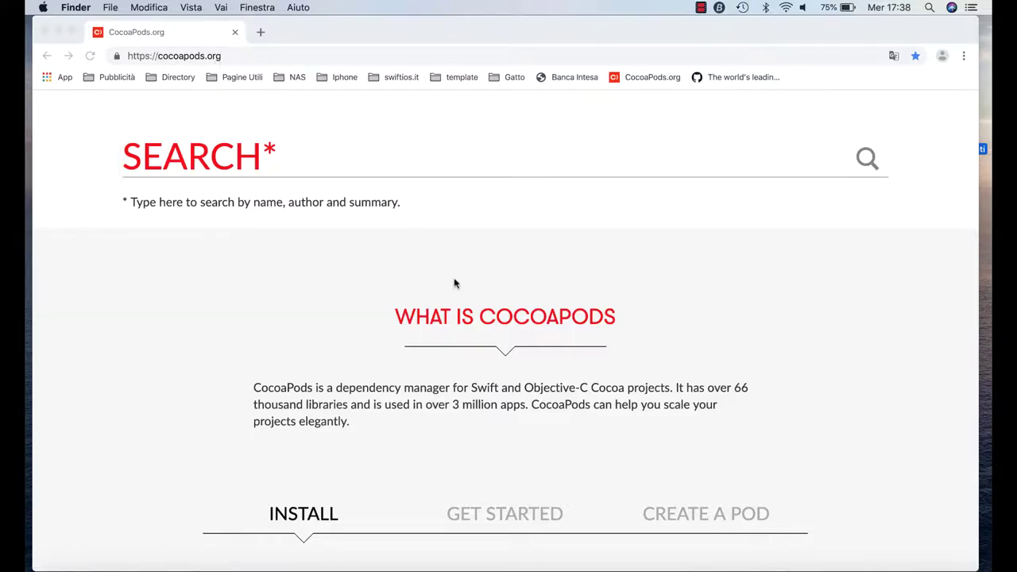
{"action": "scroll", "coordinate": [455, 283], "scroll_direction": "down", "scroll_amount": 3}
{"action": "scroll", "coordinate": [454, 282], "scroll_direction": "down", "scroll_amount": 3}
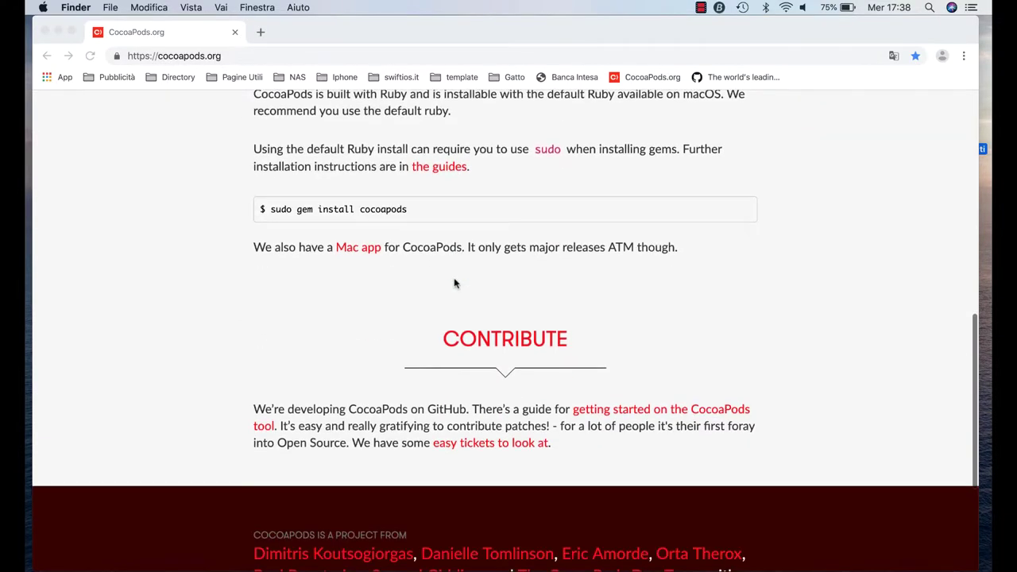
{"action": "scroll", "coordinate": [455, 282], "scroll_direction": "down", "scroll_amount": 2}
{"action": "scroll", "coordinate": [454, 283], "scroll_direction": "down", "scroll_amount": 1}
{"action": "scroll", "coordinate": [454, 283], "scroll_direction": "up", "scroll_amount": 10}
{"action": "scroll", "coordinate": [455, 283], "scroll_direction": "up", "scroll_amount": 2}
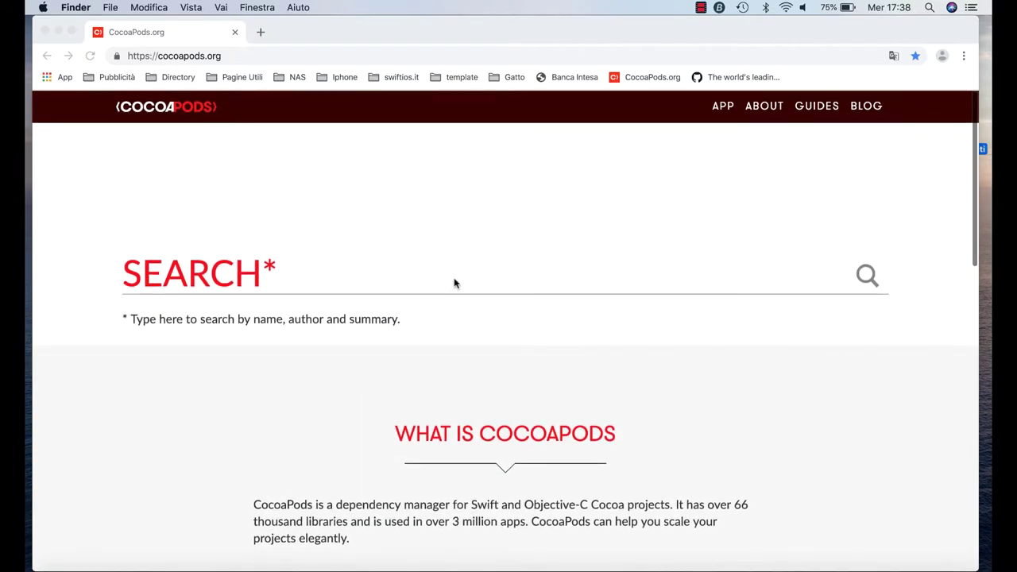
{"action": "scroll", "coordinate": [454, 282], "scroll_direction": "down", "scroll_amount": 2}
{"action": "scroll", "coordinate": [455, 282], "scroll_direction": "down", "scroll_amount": 2}
{"action": "left_click", "coordinate": [468, 355]}
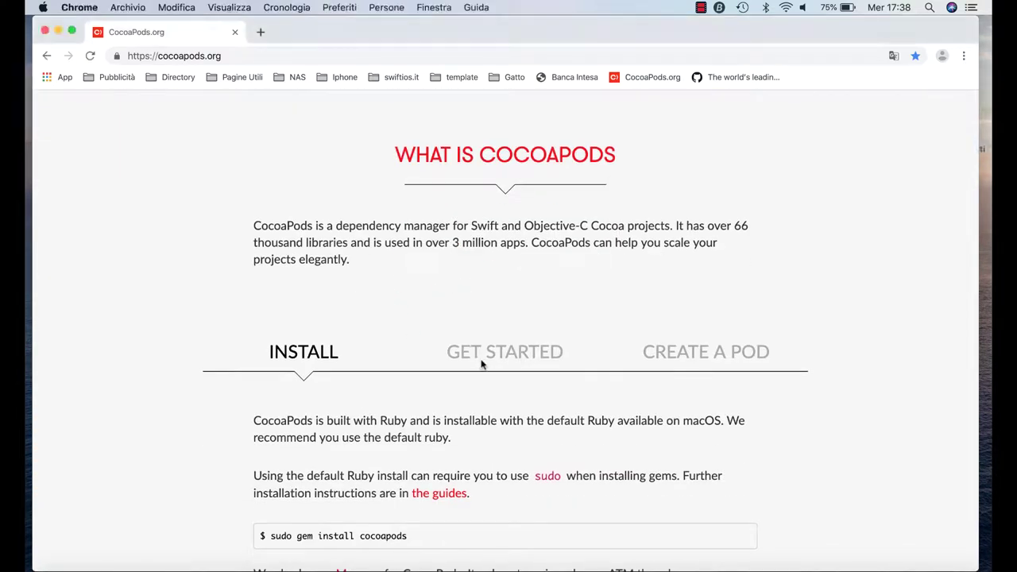
{"action": "left_click", "coordinate": [467, 353]}
{"action": "scroll", "coordinate": [393, 341], "scroll_direction": "down", "scroll_amount": 2}
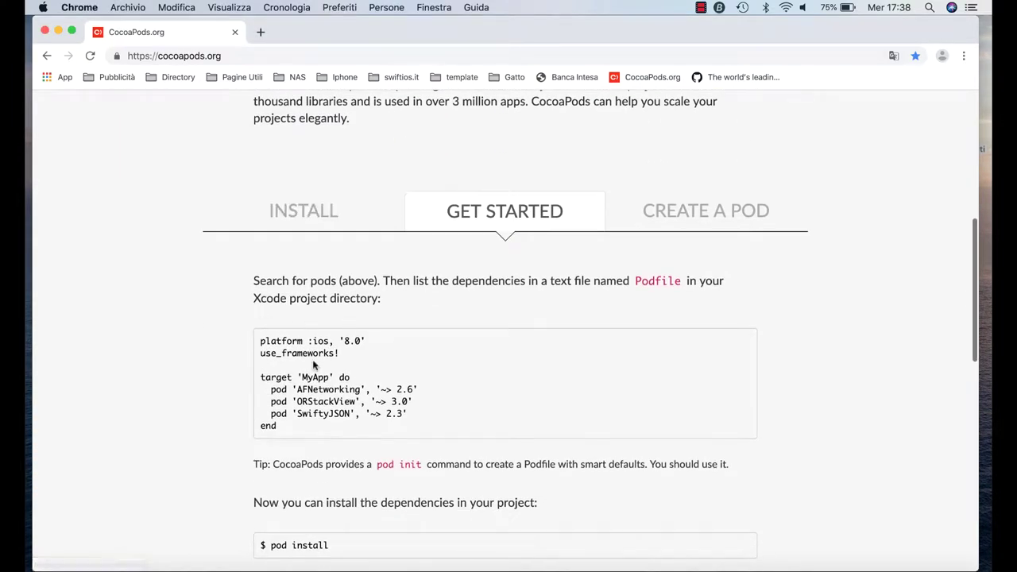
{"action": "scroll", "coordinate": [266, 355], "scroll_direction": "down", "scroll_amount": 2}
{"action": "scroll", "coordinate": [266, 358], "scroll_direction": "down", "scroll_amount": 2}
{"action": "scroll", "coordinate": [266, 359], "scroll_direction": "down", "scroll_amount": 2}
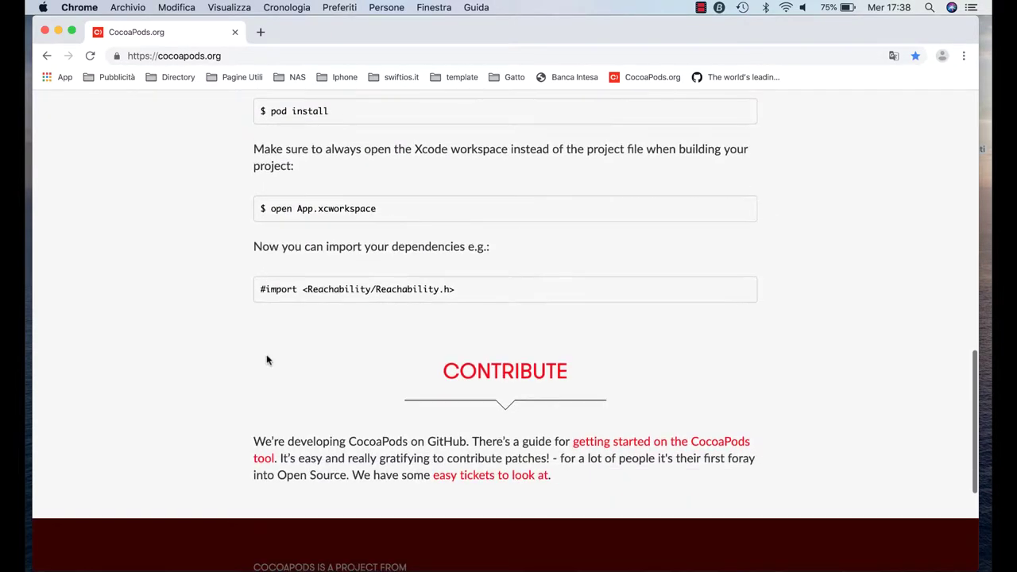
{"action": "scroll", "coordinate": [266, 360], "scroll_direction": "down", "scroll_amount": 2}
{"action": "scroll", "coordinate": [267, 359], "scroll_direction": "up", "scroll_amount": 5}
{"action": "scroll", "coordinate": [266, 358], "scroll_direction": "up", "scroll_amount": 5}
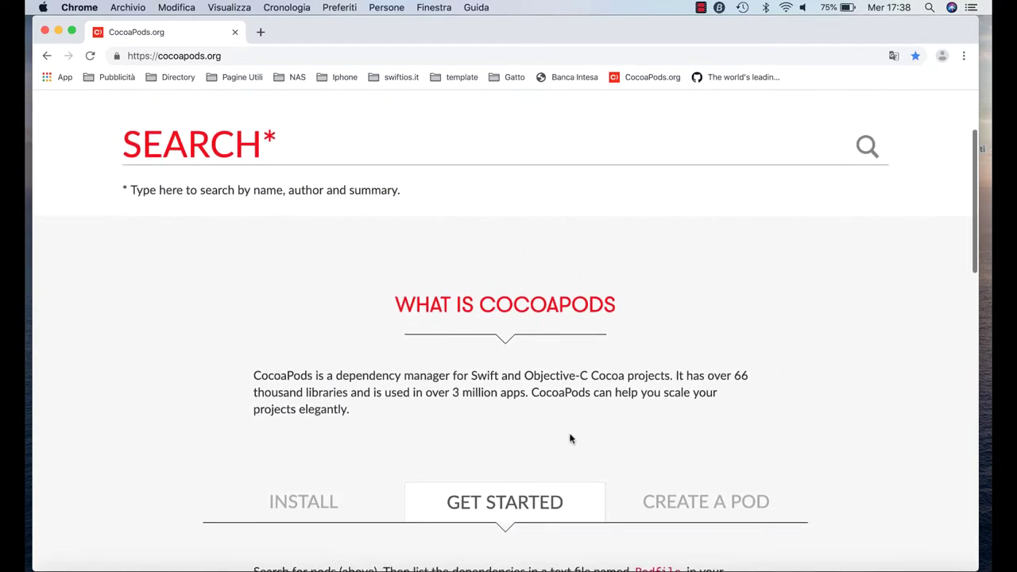
{"action": "scroll", "coordinate": [570, 439], "scroll_direction": "down", "scroll_amount": 2}
{"action": "left_click", "coordinate": [713, 336]}
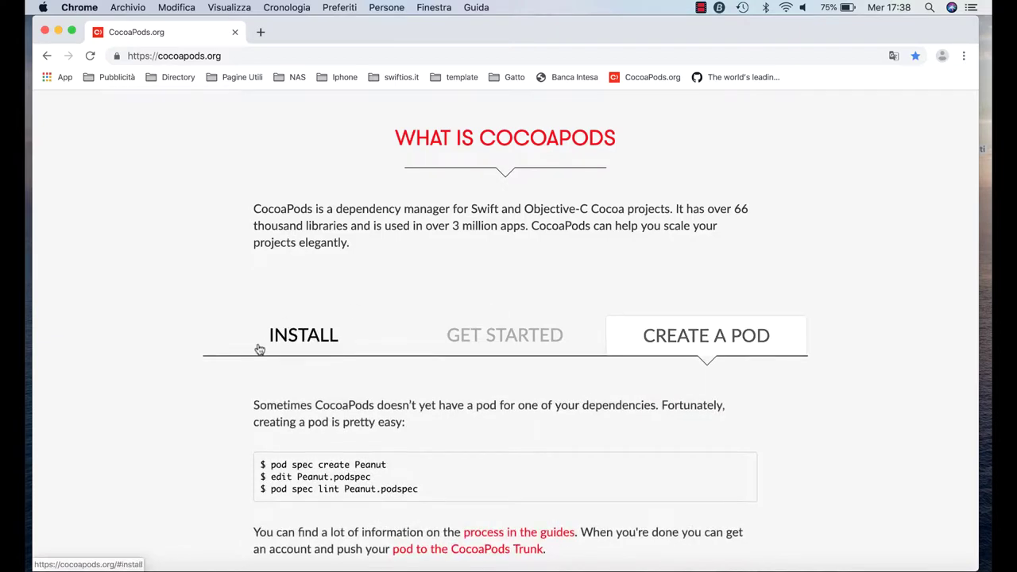
{"action": "scroll", "coordinate": [392, 279], "scroll_direction": "down", "scroll_amount": 2}
{"action": "left_click", "coordinate": [504, 232]}
{"action": "left_click", "coordinate": [308, 237]}
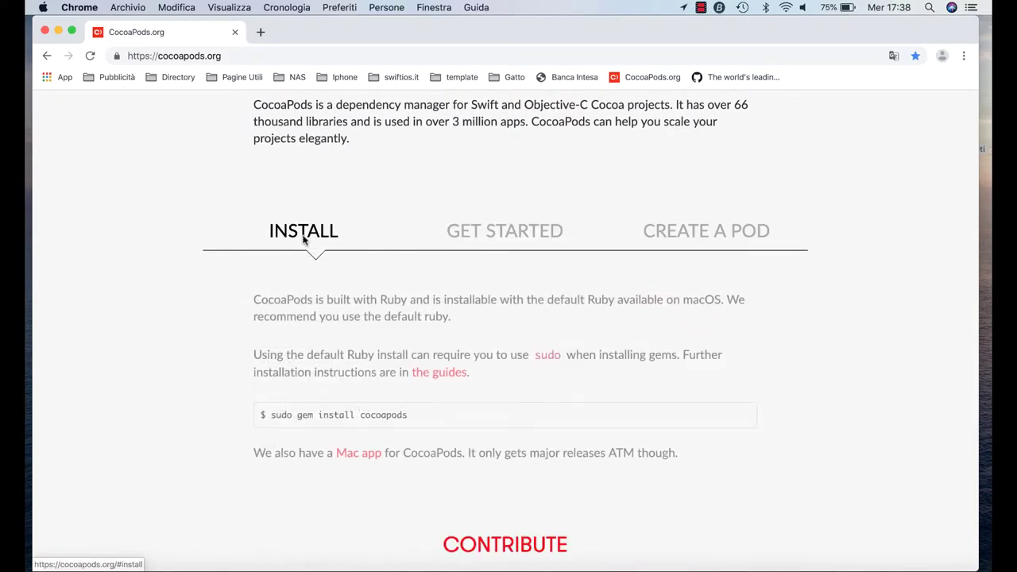
{"action": "scroll", "coordinate": [315, 362], "scroll_direction": "down", "scroll_amount": 4}
{"action": "scroll", "coordinate": [316, 362], "scroll_direction": "up", "scroll_amount": 5}
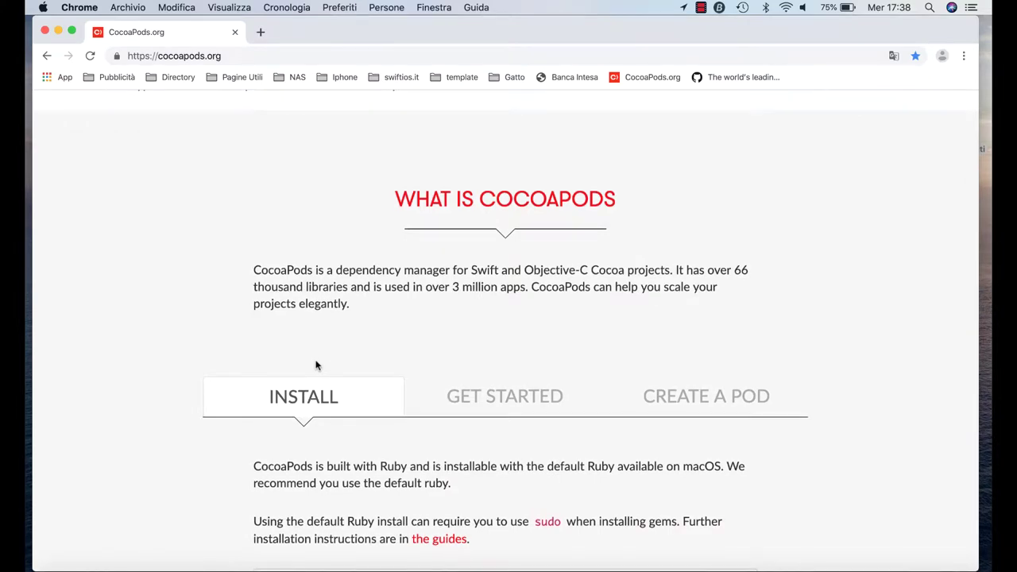
{"action": "scroll", "coordinate": [315, 363], "scroll_direction": "up", "scroll_amount": 2}
{"action": "scroll", "coordinate": [315, 363], "scroll_direction": "down", "scroll_amount": 3}
{"action": "scroll", "coordinate": [316, 364], "scroll_direction": "down", "scroll_amount": 2}
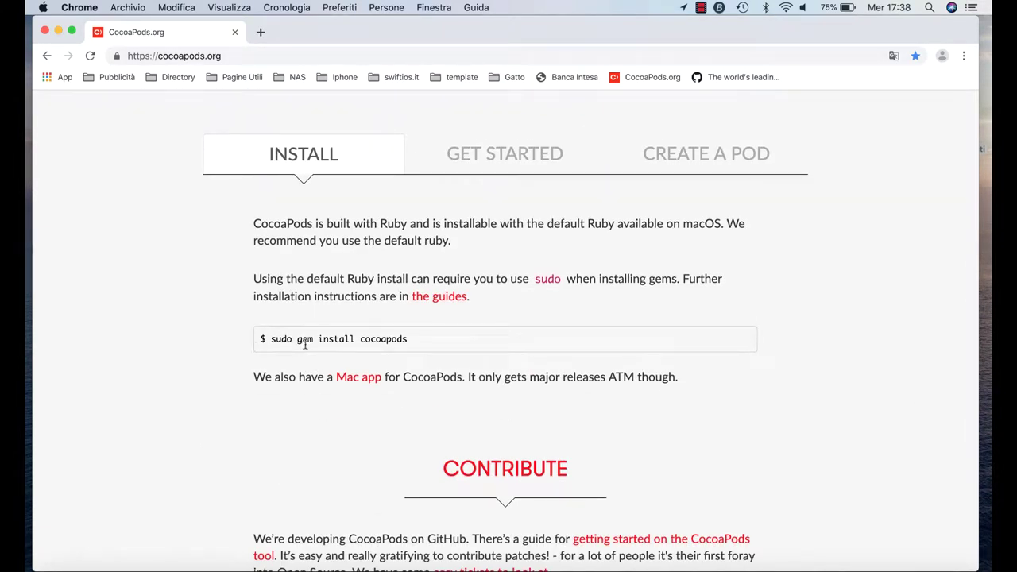
Launch Terminal through Spotlight and move its window slightly lower right
{"action": "key", "text": "super+space"}
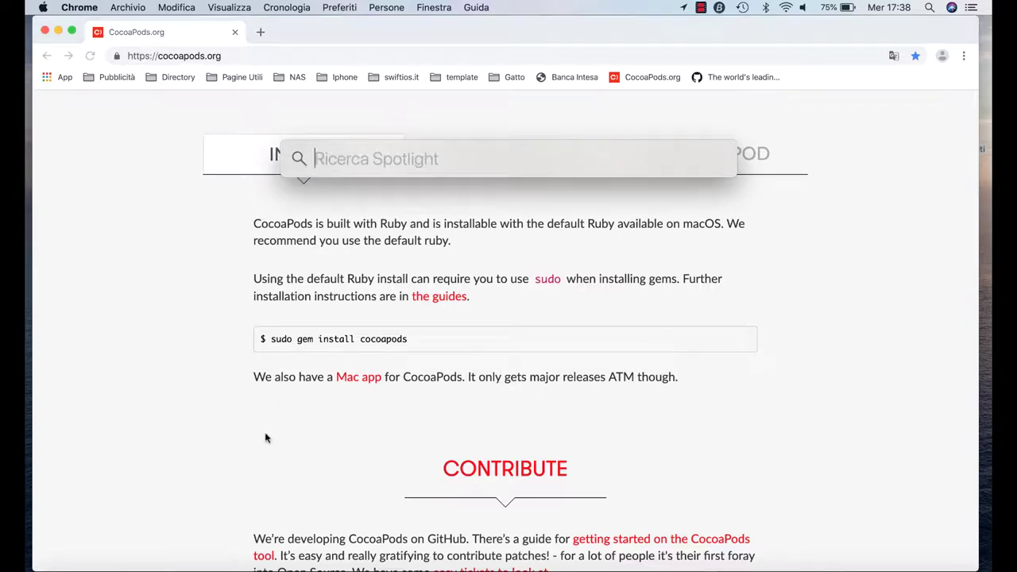
{"action": "type", "text": "ter"}
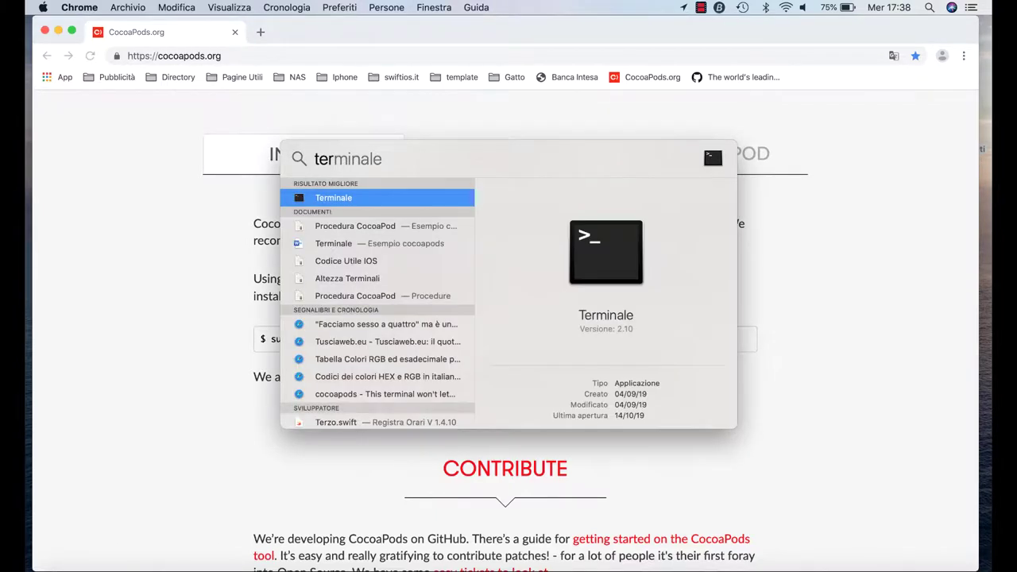
{"action": "key", "text": "Return"}
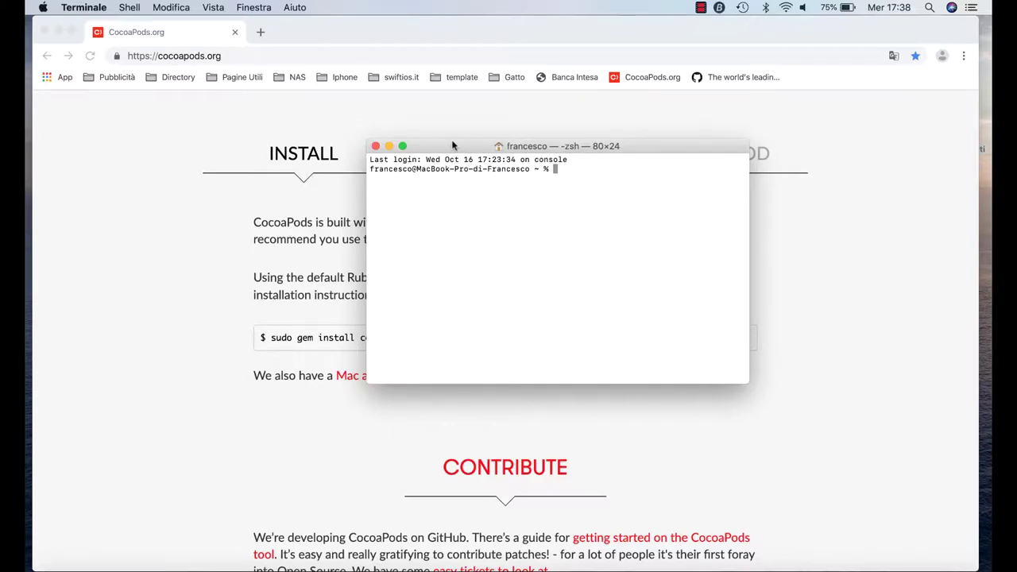
{"action": "left_click_drag", "start_coordinate": [452, 147], "coordinate": [549, 177]}
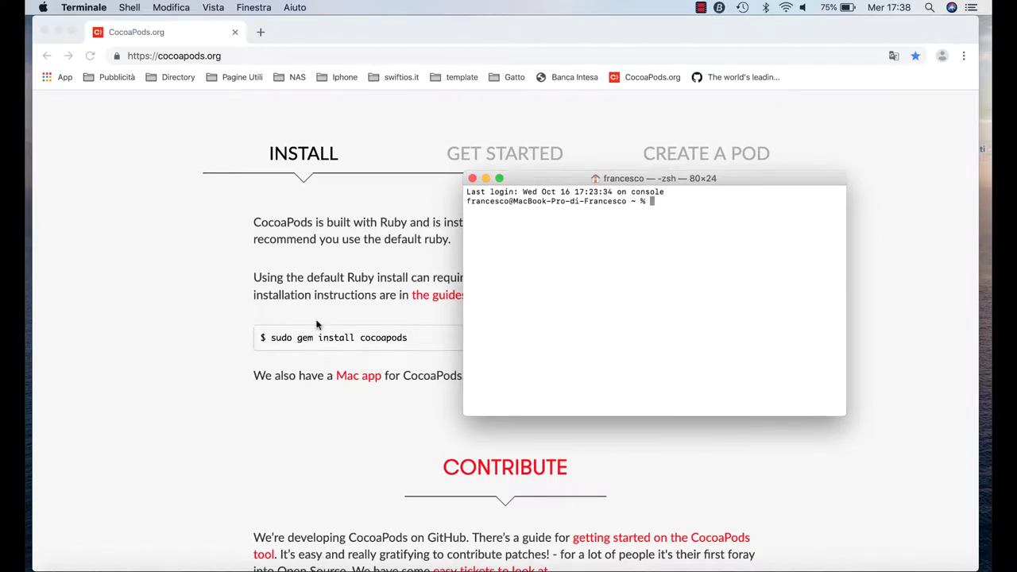
Copy 'sudo gem install cocoapods' from the CocoaPods page and run it in Terminal
{"action": "left_click", "coordinate": [274, 340]}
{"action": "mouse_move", "coordinate": [277, 340]}
{"action": "left_mouse_down"}
{"action": "mouse_move", "coordinate": [408, 340]}
{"action": "mouse_move", "coordinate": [272, 337]}
{"action": "left_mouse_up"}
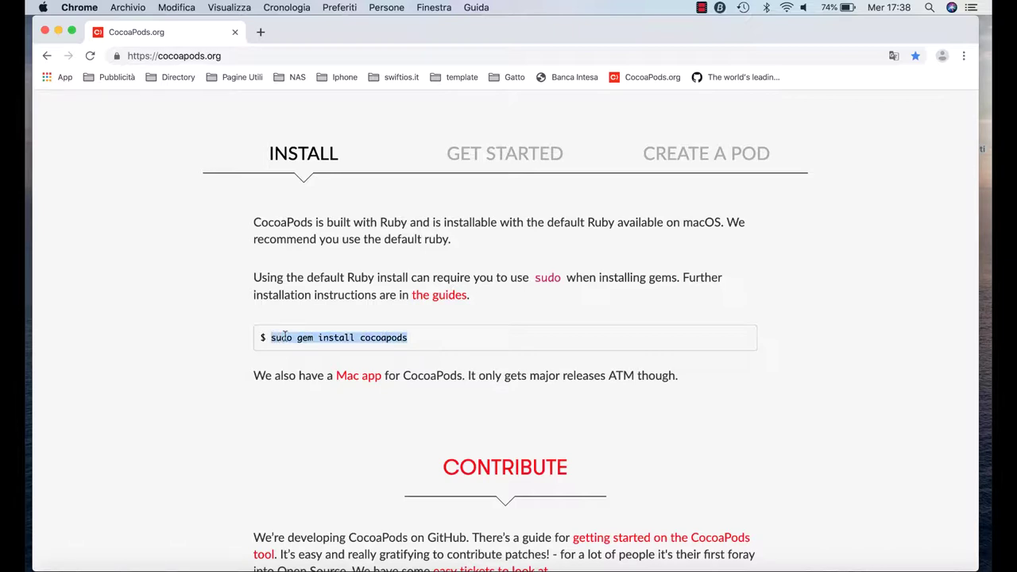
{"action": "right_click", "coordinate": [282, 334]}
{"action": "left_click", "coordinate": [302, 365]}
{"action": "left_click", "coordinate": [873, 560]}
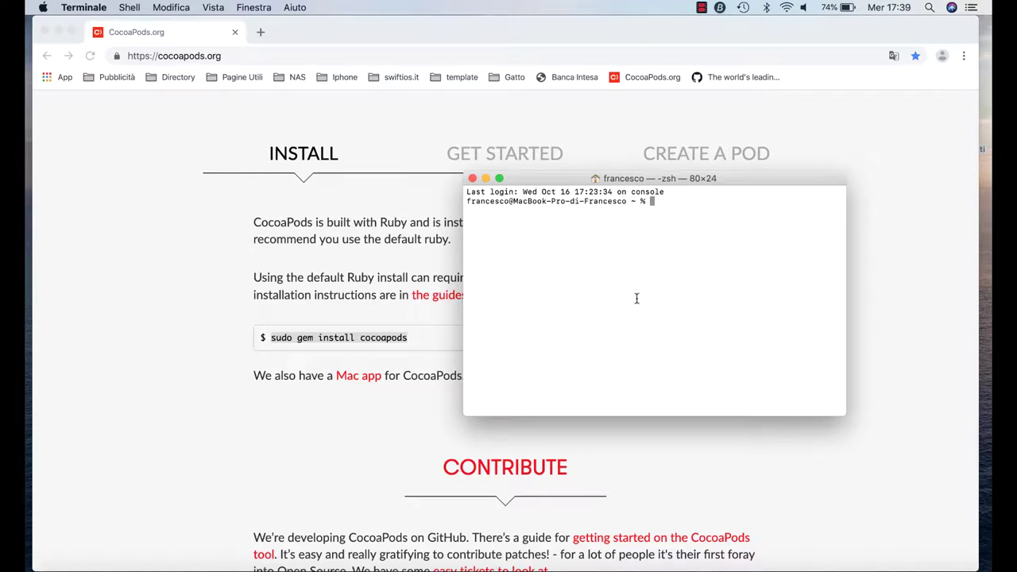
{"action": "key", "text": "super+v"}
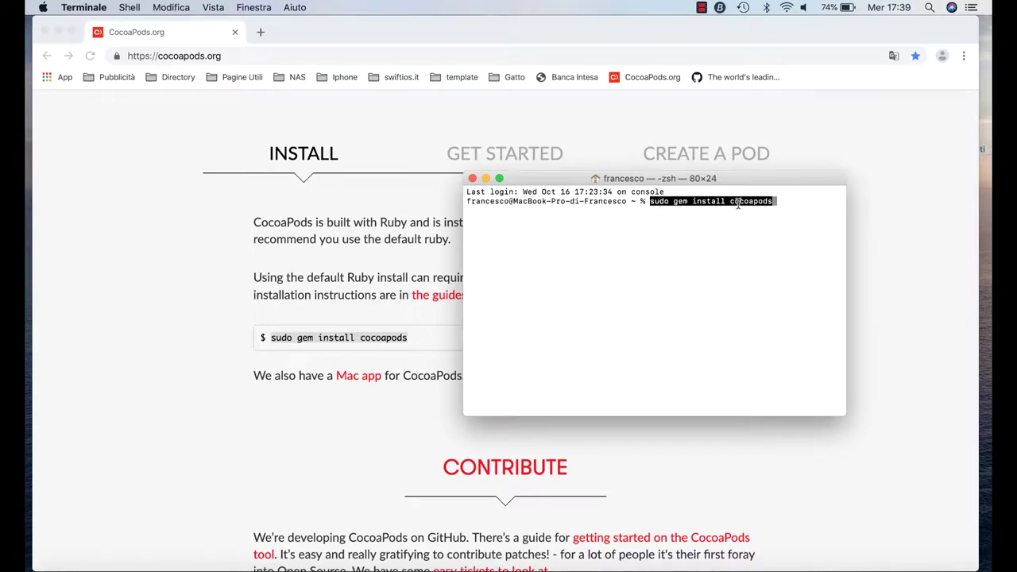
{"action": "key", "text": "Return"}
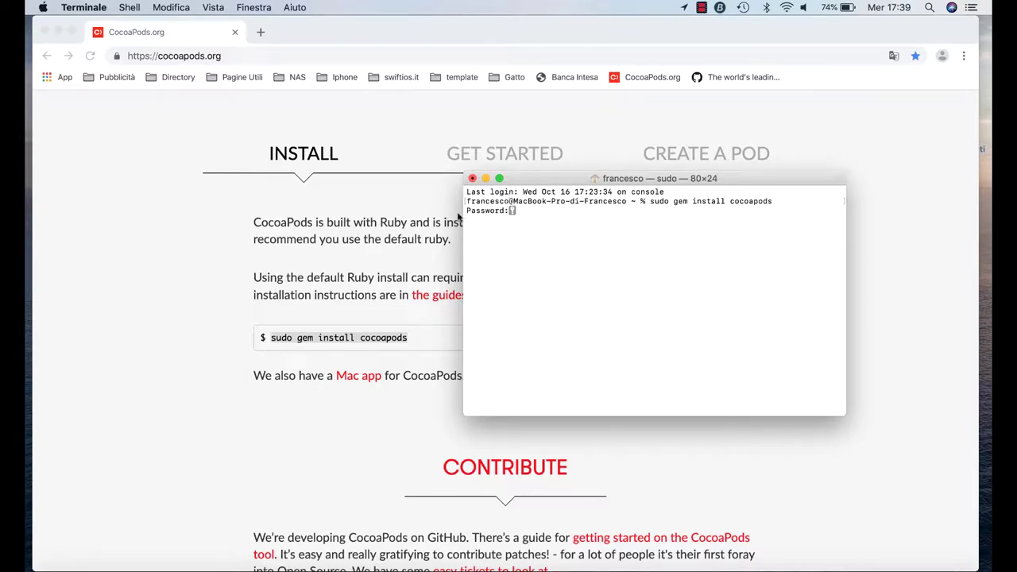
Close the Terminal window, ending the running sudo process
{"action": "left_click", "coordinate": [472, 178]}
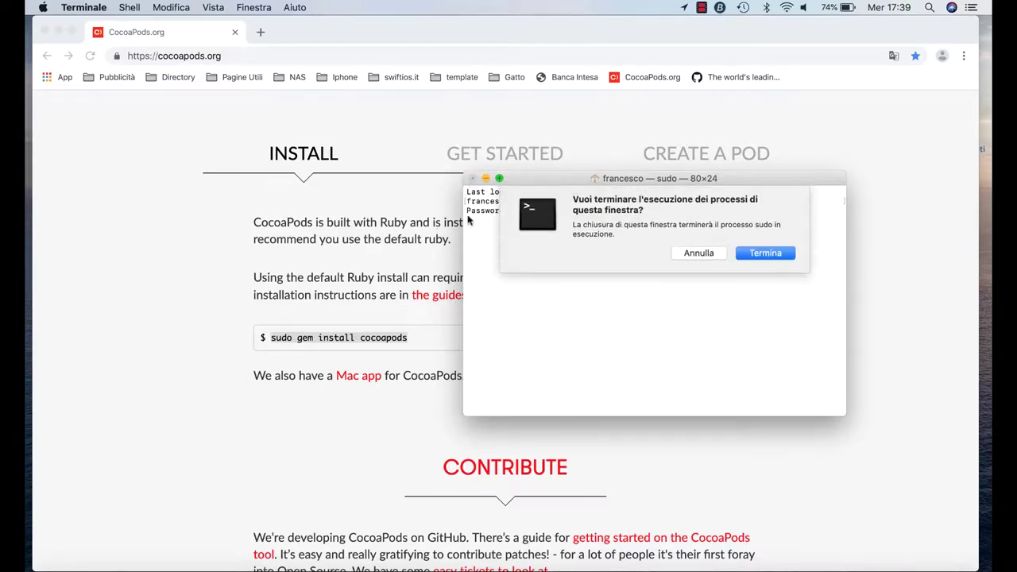
{"action": "left_click", "coordinate": [739, 254]}
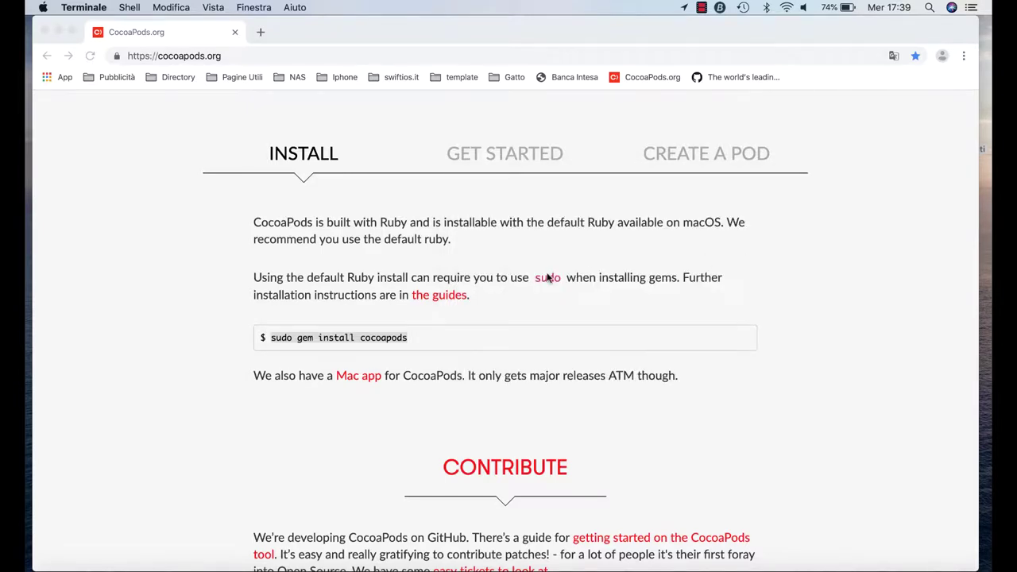
{"action": "scroll", "coordinate": [548, 278], "scroll_direction": "down", "scroll_amount": 5}
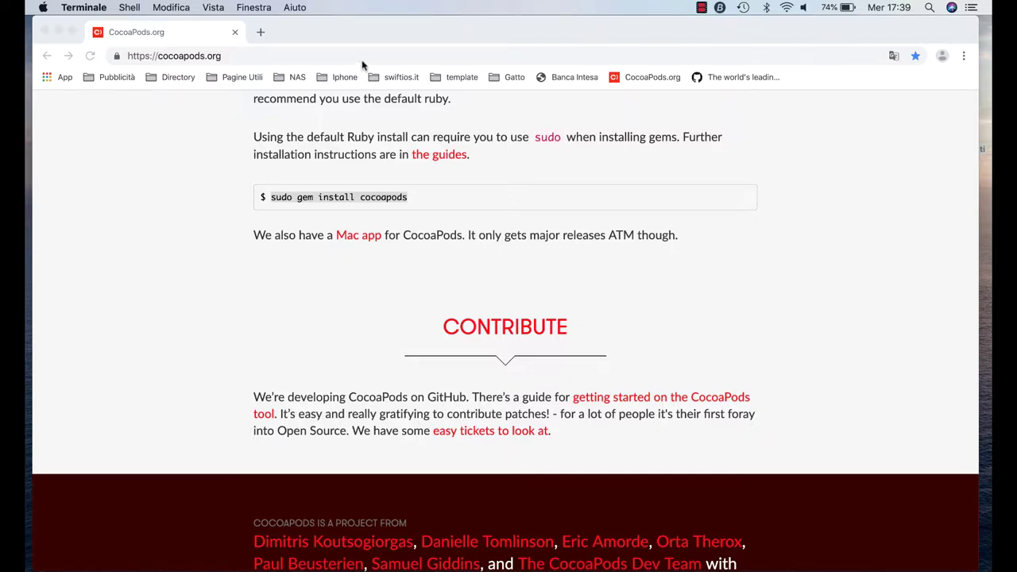
Add 'pod setup' to the cocoapods.org address without leaving the page, then select those words
{"action": "left_click", "coordinate": [342, 52]}
{"action": "left_click", "coordinate": [342, 52]}
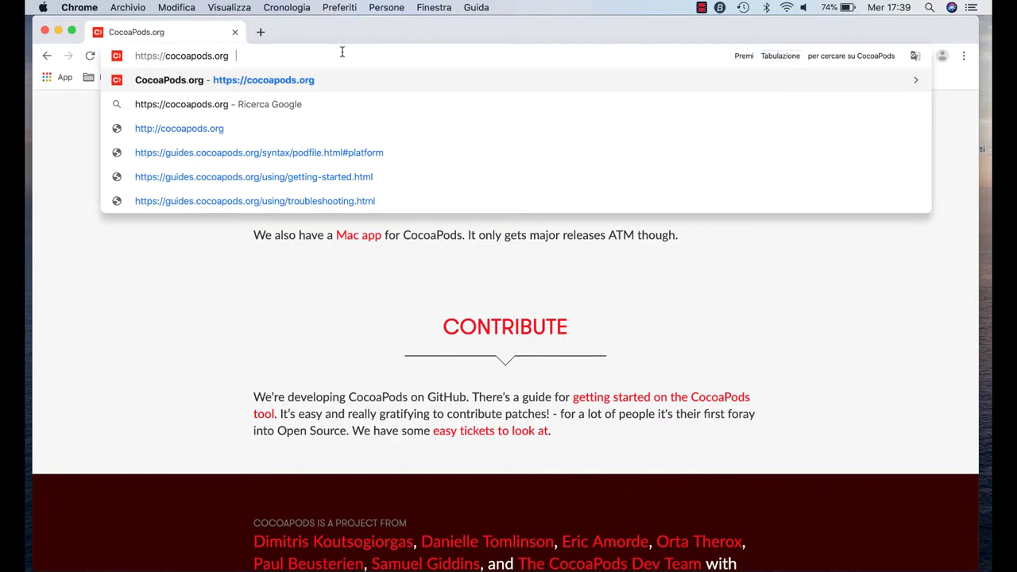
{"action": "type", "text": "sud"}
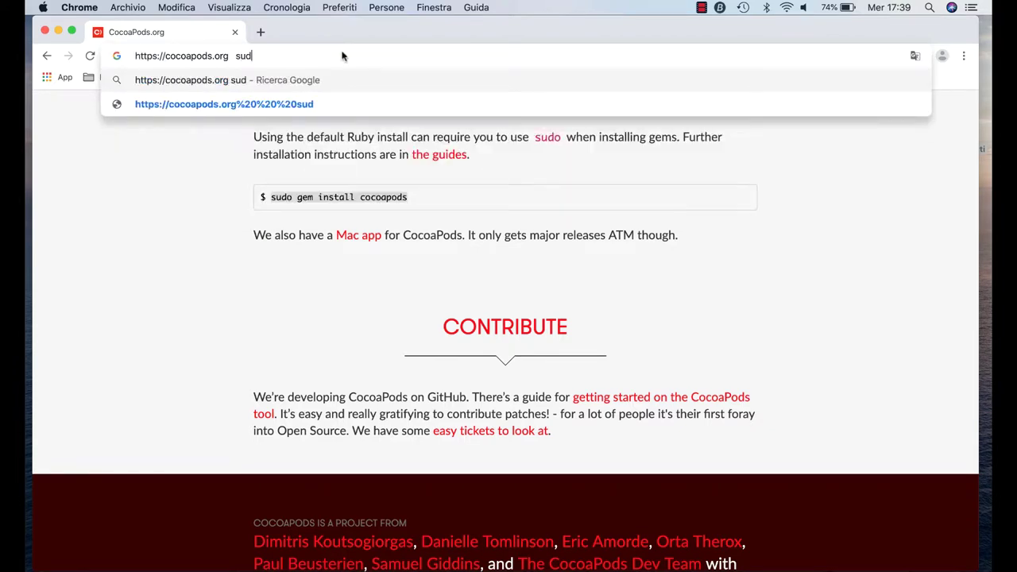
{"action": "key", "text": "BackSpace"}
{"action": "key", "text": "BackSpace"}
{"action": "key", "text": "BackSpace"}
{"action": "type", "text": "po"}
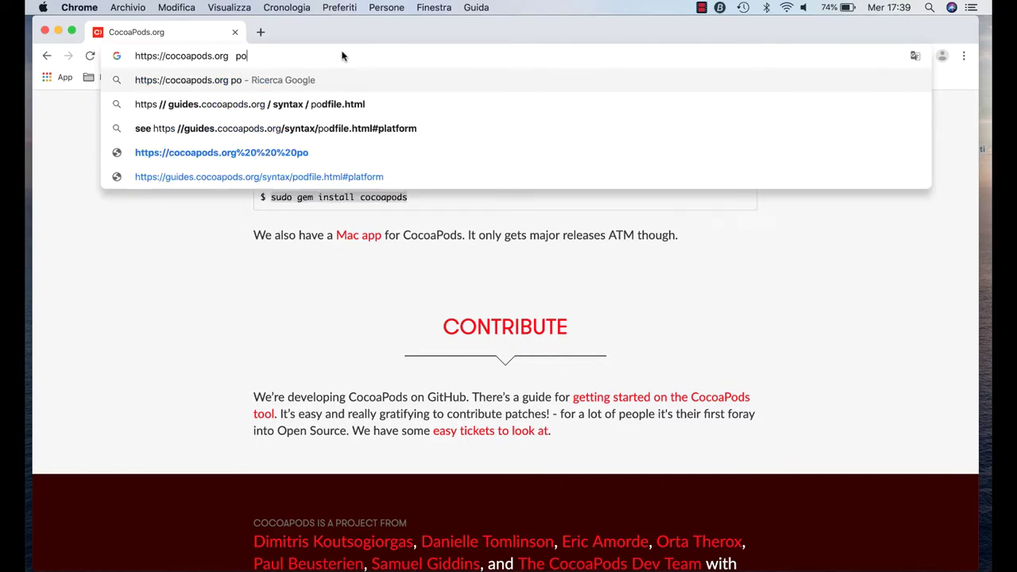
{"action": "type", "text": "d set"}
{"action": "type", "text": "up"}
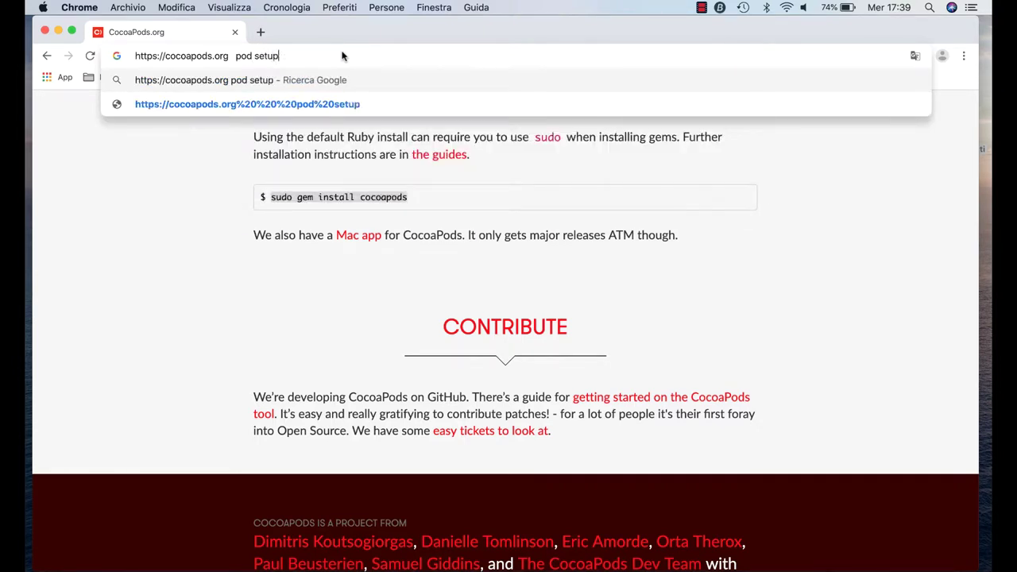
{"action": "left_click", "coordinate": [263, 245]}
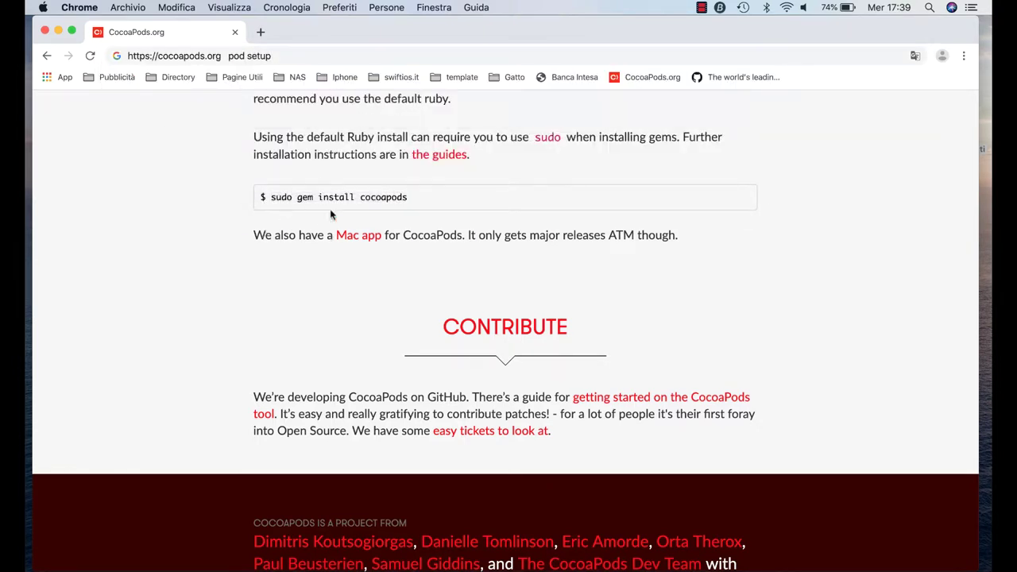
{"action": "scroll", "coordinate": [332, 218], "scroll_direction": "up", "scroll_amount": 3}
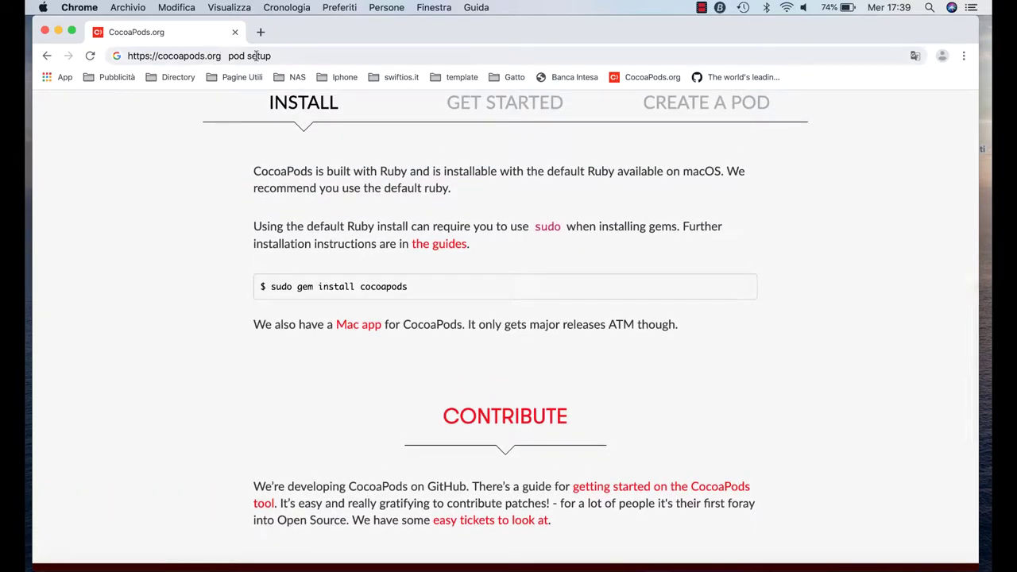
{"action": "left_click_drag", "start_coordinate": [224, 57], "coordinate": [286, 61]}
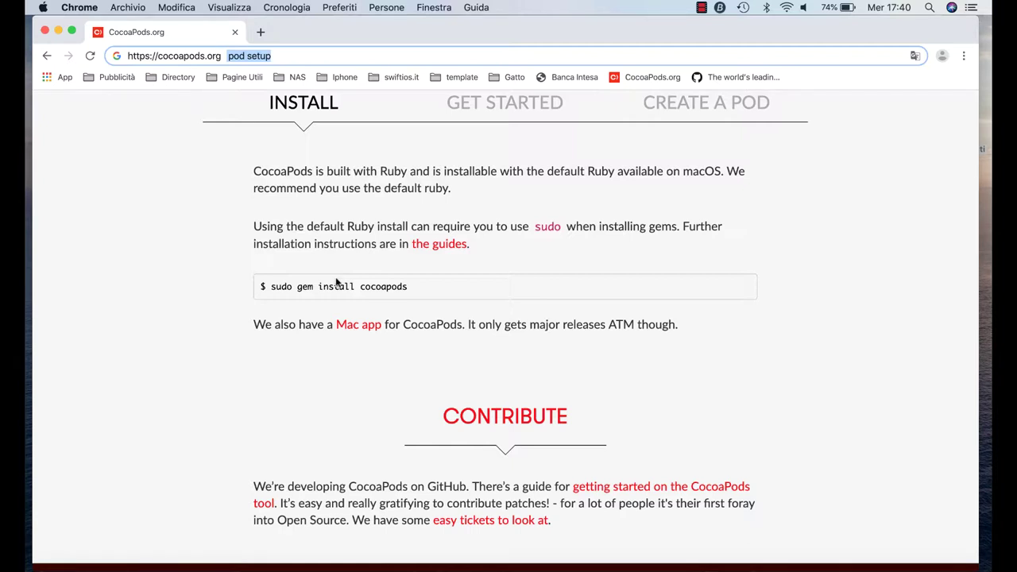
{"action": "scroll", "coordinate": [326, 306], "scroll_direction": "down", "scroll_amount": 2}
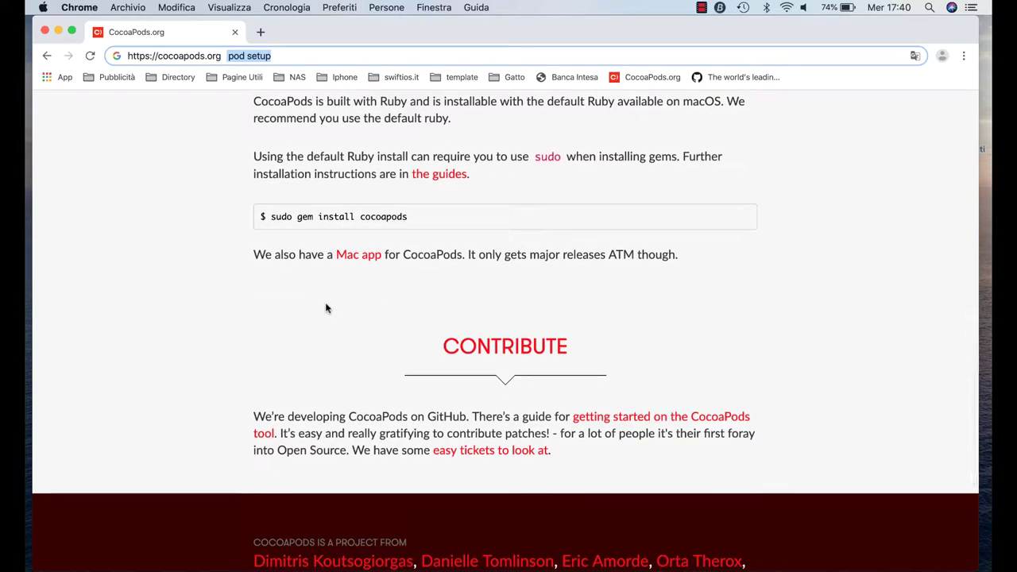
{"action": "scroll", "coordinate": [325, 307], "scroll_direction": "up", "scroll_amount": 1}
{"action": "scroll", "coordinate": [326, 306], "scroll_direction": "up", "scroll_amount": 2}
{"action": "scroll", "coordinate": [326, 306], "scroll_direction": "up", "scroll_amount": 3}
Show CocoaPods' Get Started tab and read its Podfile example and pod install steps
{"action": "left_click", "coordinate": [524, 341]}
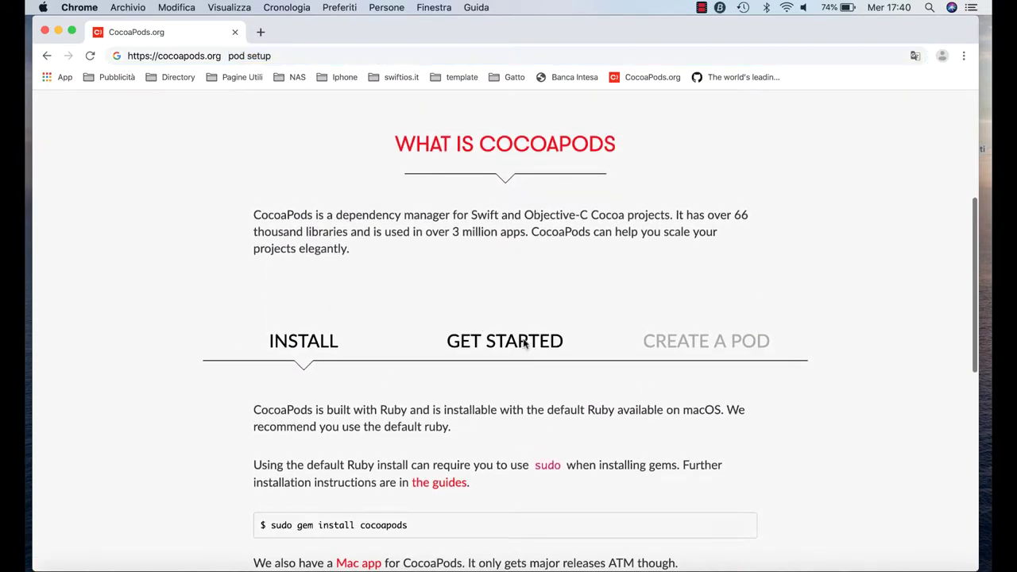
{"action": "scroll", "coordinate": [436, 368], "scroll_direction": "down", "scroll_amount": 3}
{"action": "scroll", "coordinate": [433, 365], "scroll_direction": "down", "scroll_amount": 2}
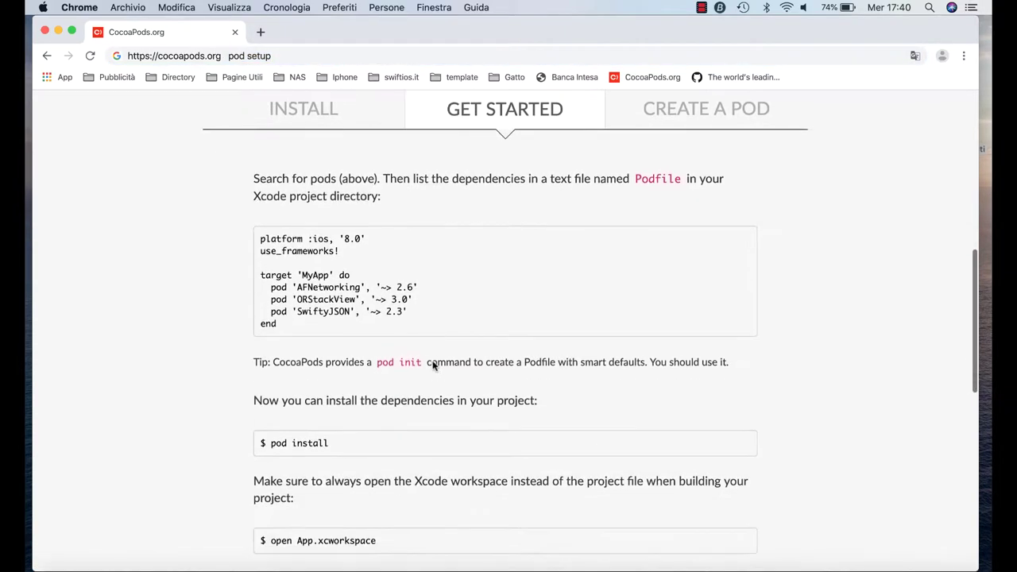
{"action": "scroll", "coordinate": [433, 366], "scroll_direction": "down", "scroll_amount": 2}
{"action": "scroll", "coordinate": [433, 365], "scroll_direction": "down", "scroll_amount": 2}
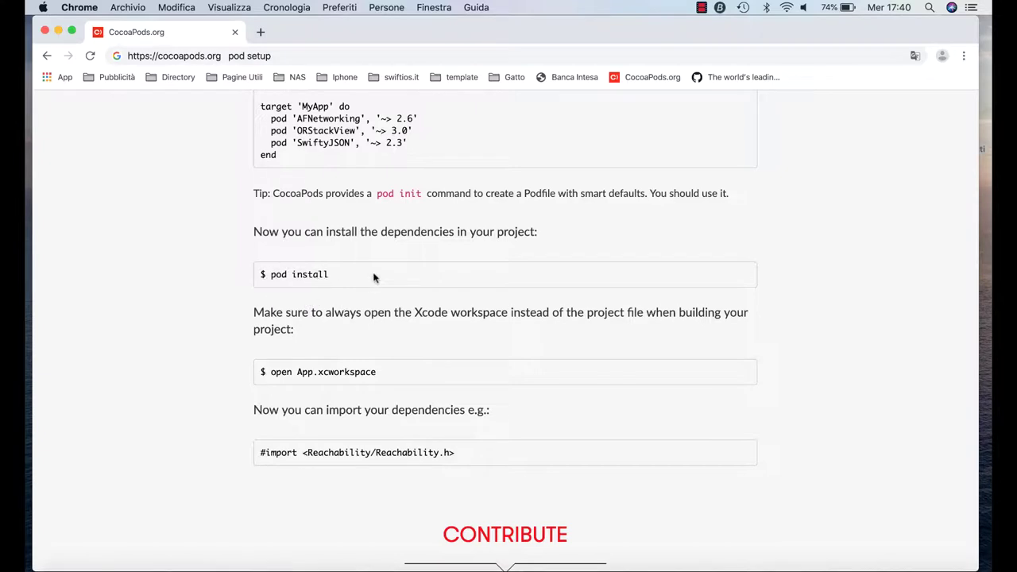
{"action": "scroll", "coordinate": [447, 284], "scroll_direction": "up", "scroll_amount": 2}
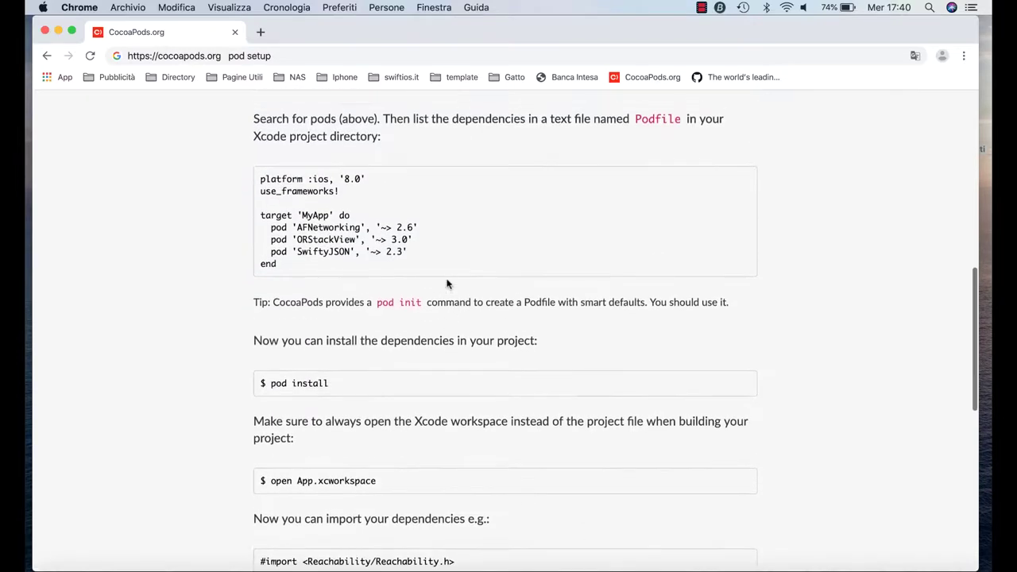
{"action": "scroll", "coordinate": [447, 285], "scroll_direction": "up", "scroll_amount": 7}
{"action": "scroll", "coordinate": [448, 284], "scroll_direction": "up", "scroll_amount": 1}
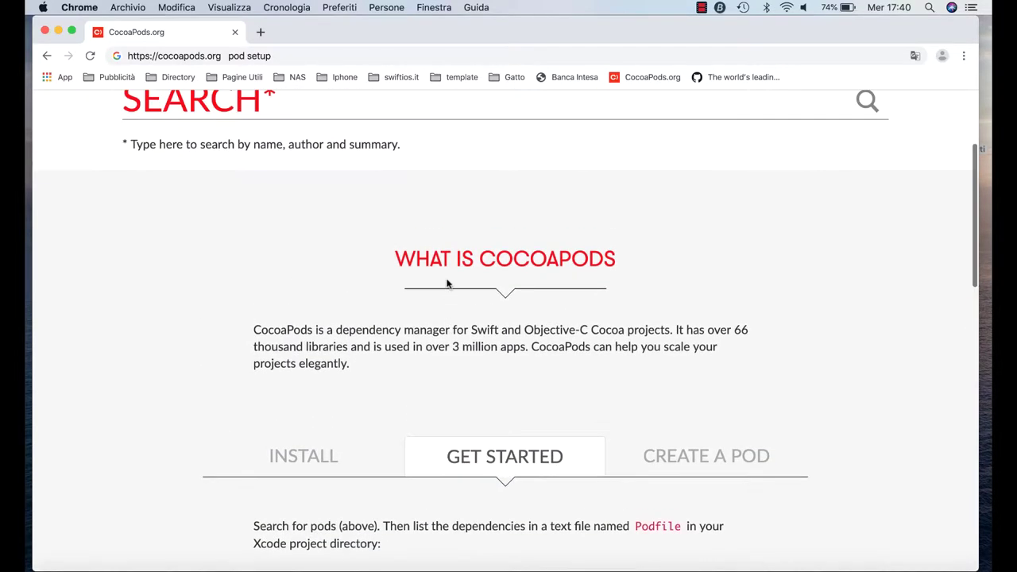
{"action": "scroll", "coordinate": [447, 284], "scroll_direction": "down", "scroll_amount": 4}
{"action": "scroll", "coordinate": [448, 284], "scroll_direction": "down", "scroll_amount": 1}
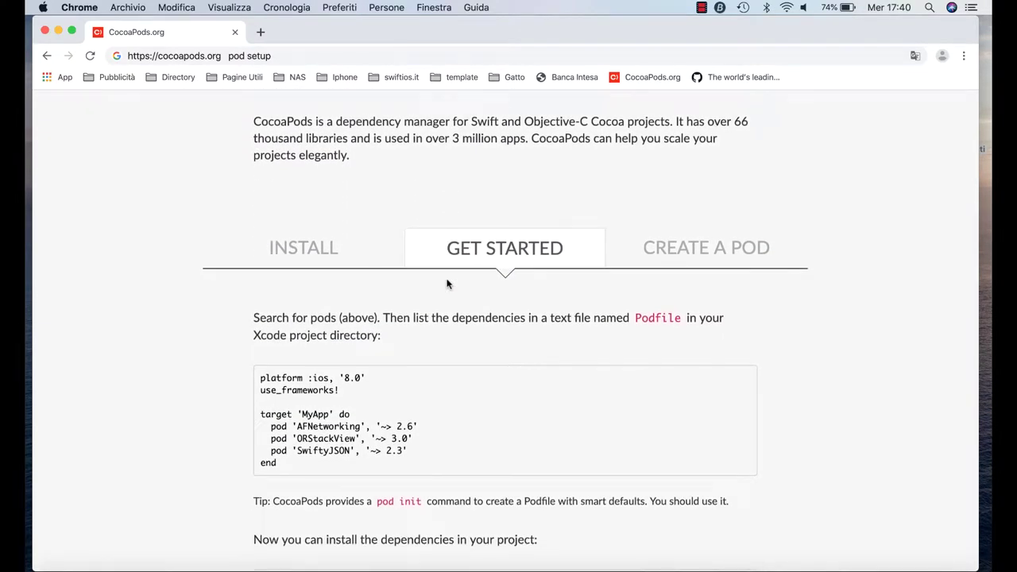
{"action": "scroll", "coordinate": [353, 192], "scroll_direction": "up", "scroll_amount": 1}
{"action": "scroll", "coordinate": [353, 192], "scroll_direction": "up", "scroll_amount": 1}
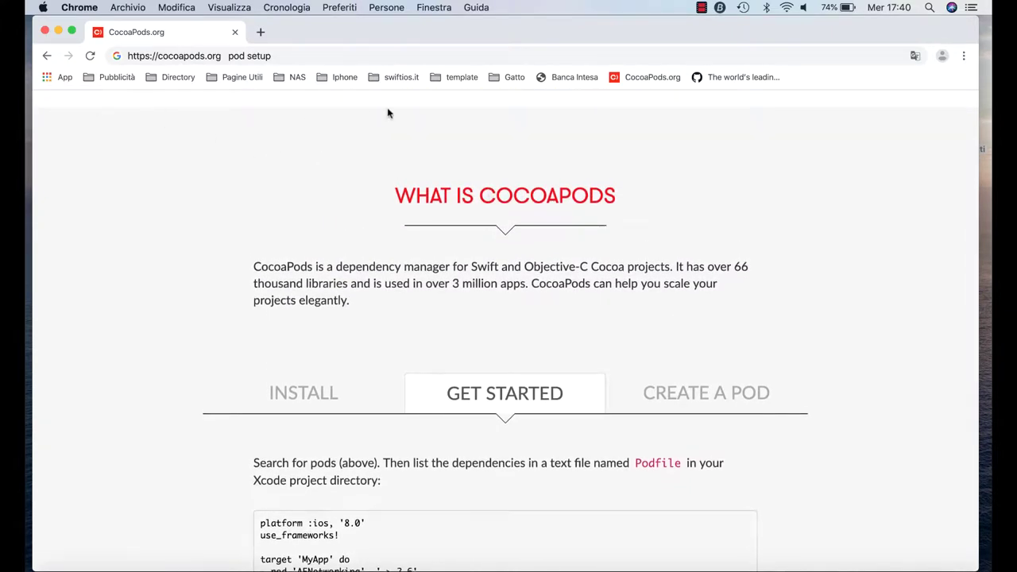
Search GitHub for 'menu' and filter the repository results to Swift
{"action": "left_click", "coordinate": [721, 77]}
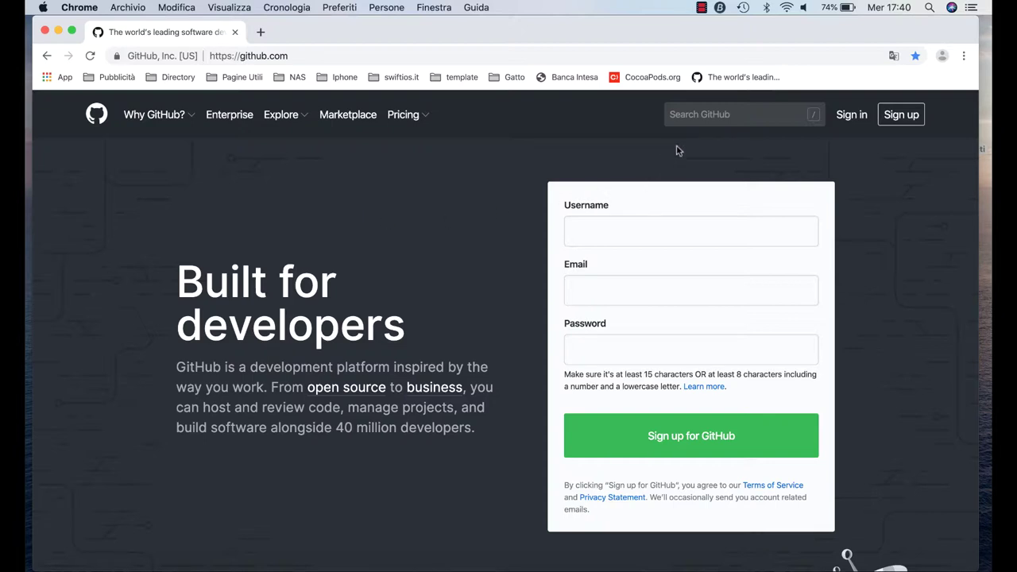
{"action": "left_click", "coordinate": [691, 117]}
{"action": "left_click", "coordinate": [611, 115]}
{"action": "left_click", "coordinate": [692, 118]}
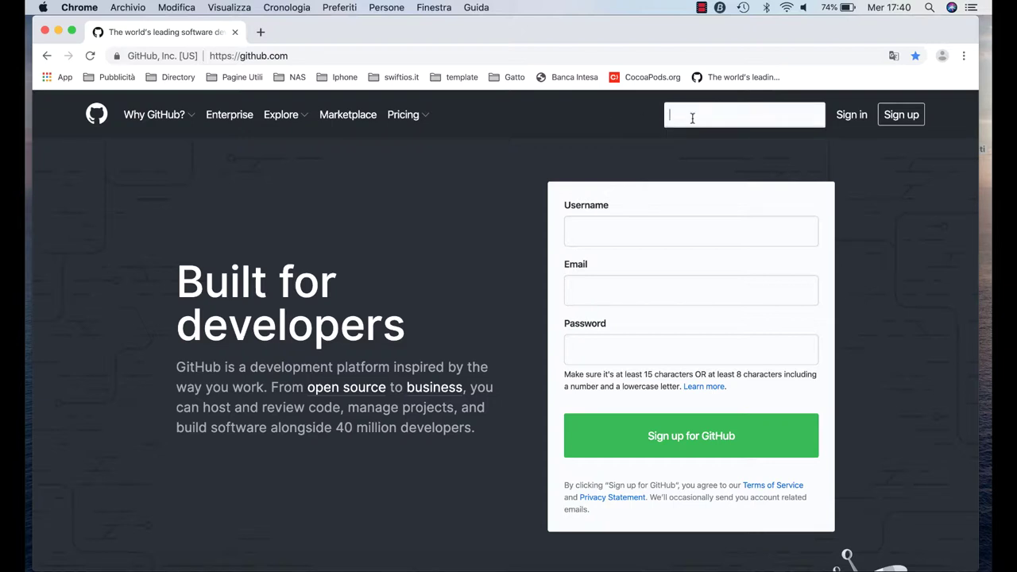
{"action": "type", "text": "menu"}
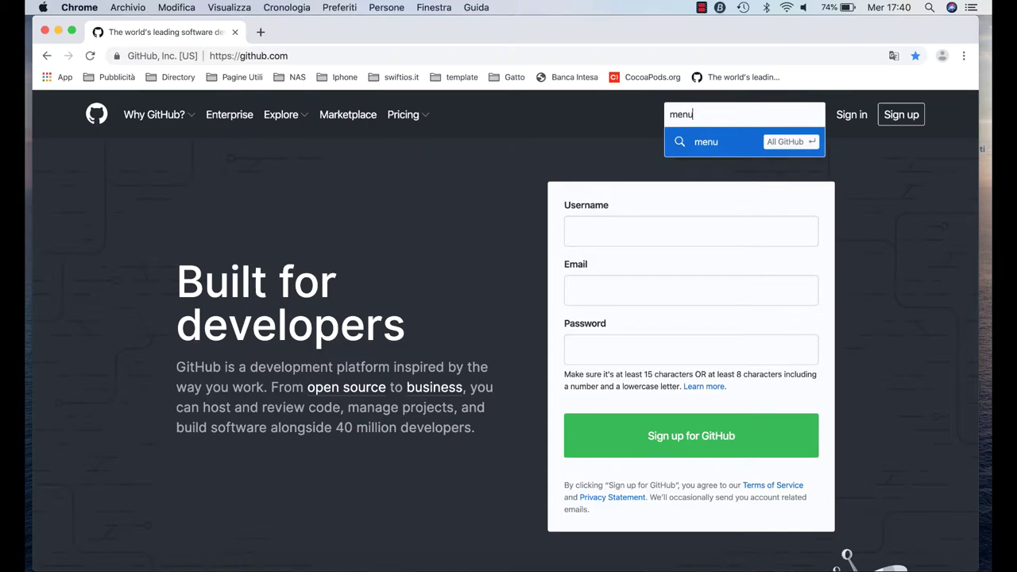
{"action": "key", "text": "Return"}
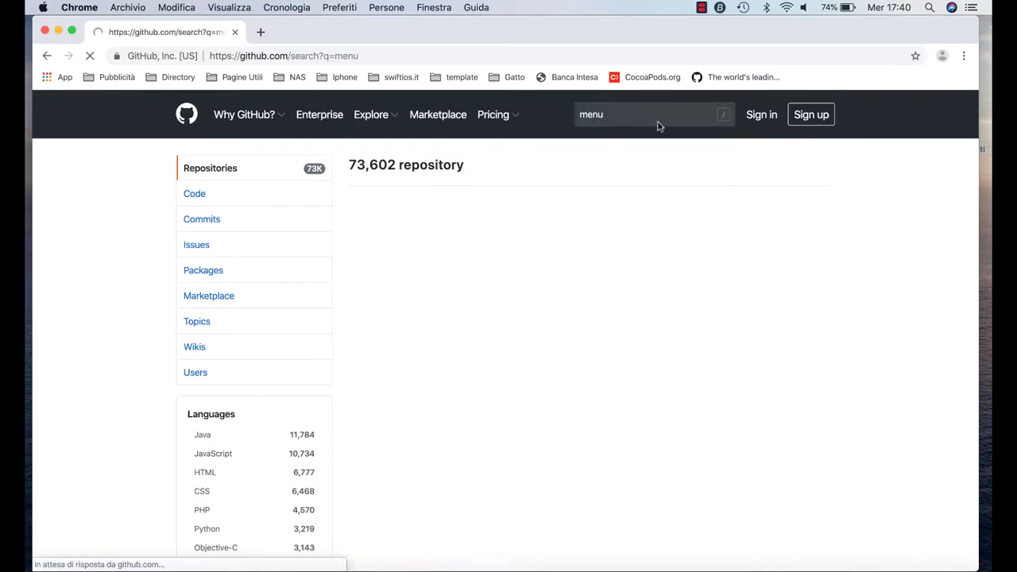
{"action": "scroll", "coordinate": [282, 289], "scroll_direction": "down", "scroll_amount": 3}
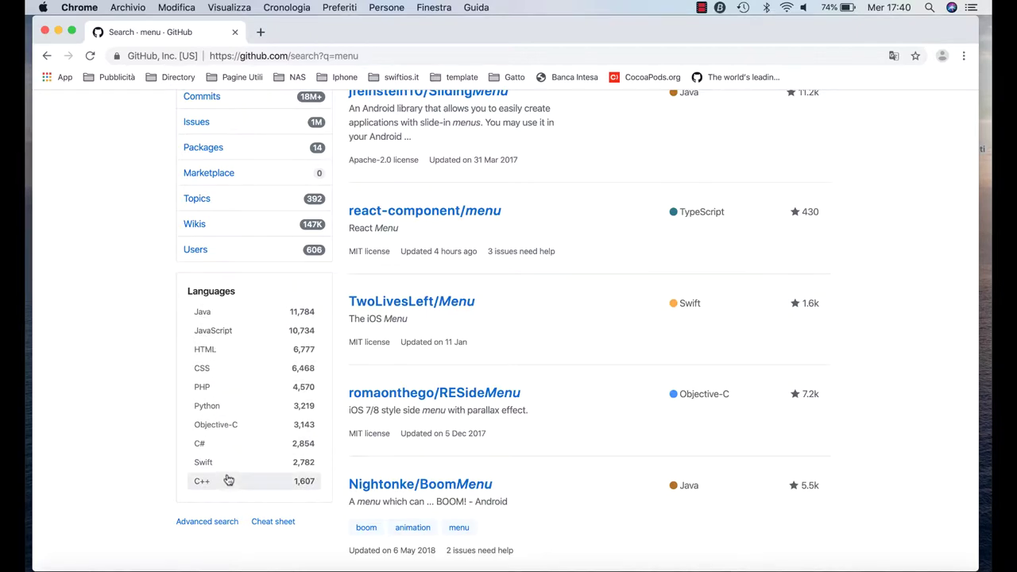
{"action": "left_click", "coordinate": [222, 469]}
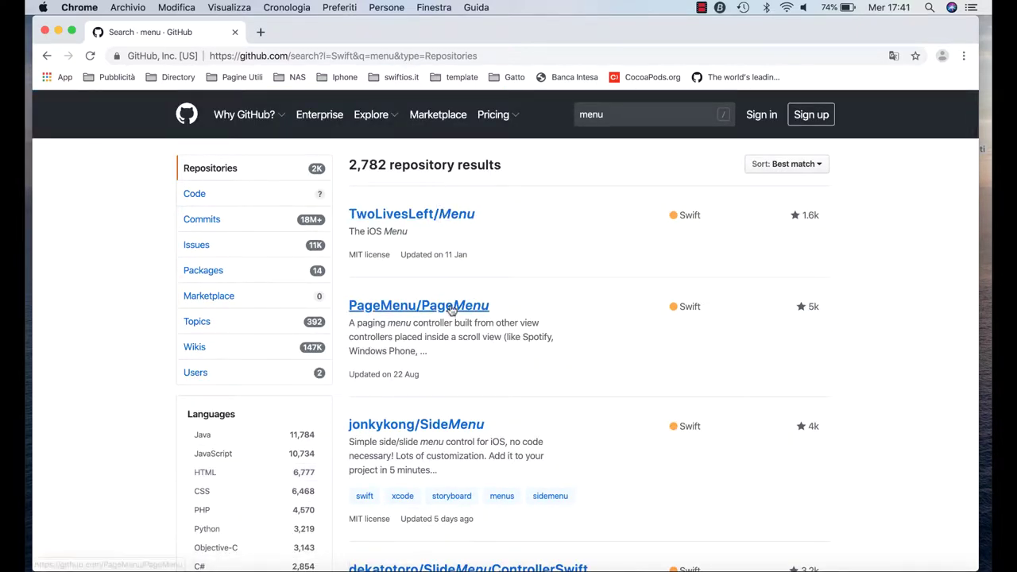
Review the Swift results, noting TwoLivesLeft/Menu's 1.6k stars and update date, keeping Best match order
{"action": "scroll", "coordinate": [447, 284], "scroll_direction": "down", "scroll_amount": 10}
{"action": "scroll", "coordinate": [445, 282], "scroll_direction": "down", "scroll_amount": 5}
{"action": "scroll", "coordinate": [445, 282], "scroll_direction": "up", "scroll_amount": 10}
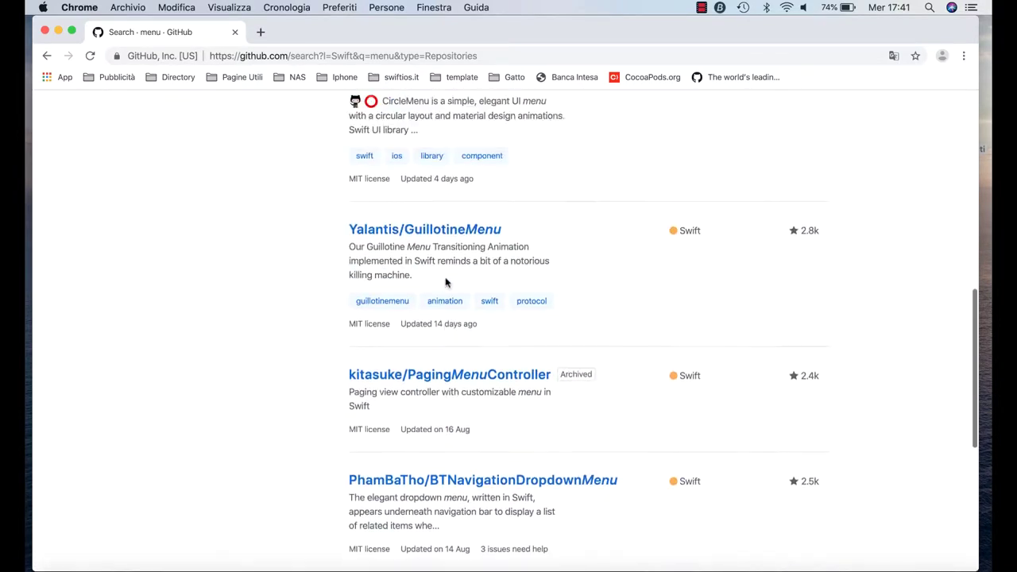
{"action": "scroll", "coordinate": [445, 282], "scroll_direction": "up", "scroll_amount": 10}
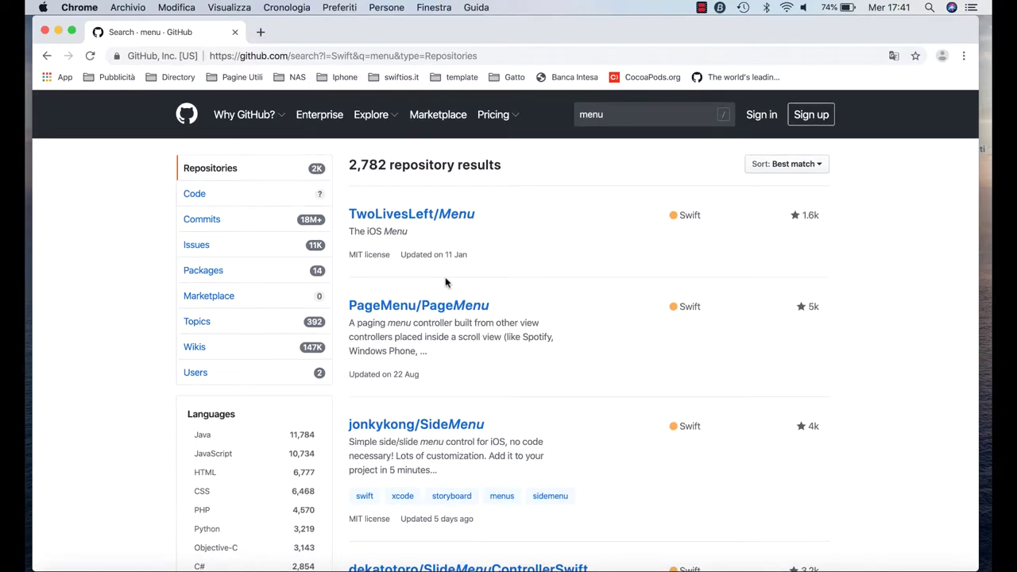
{"action": "scroll", "coordinate": [448, 282], "scroll_direction": "down", "scroll_amount": 10}
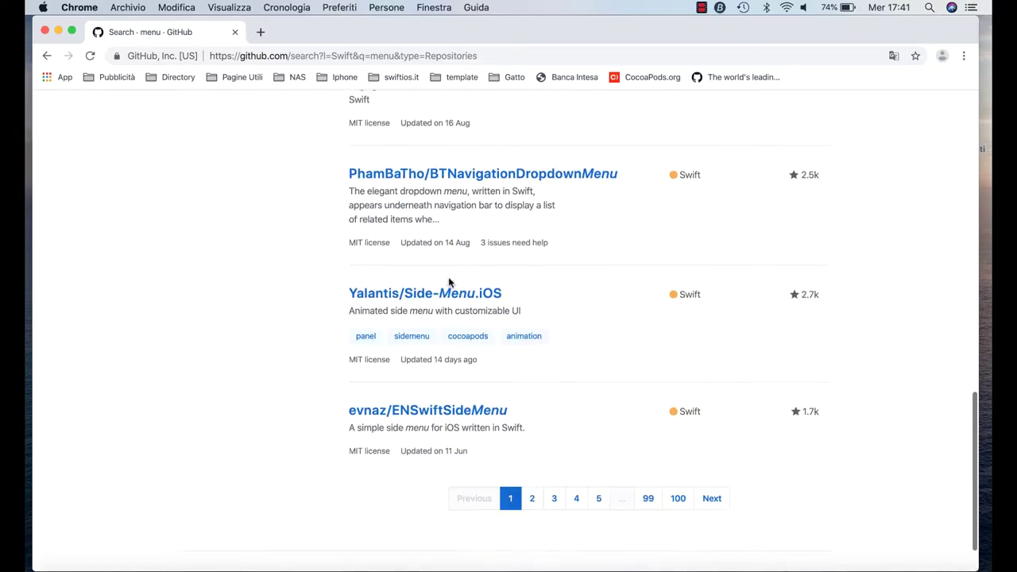
{"action": "scroll", "coordinate": [448, 282], "scroll_direction": "down", "scroll_amount": 5}
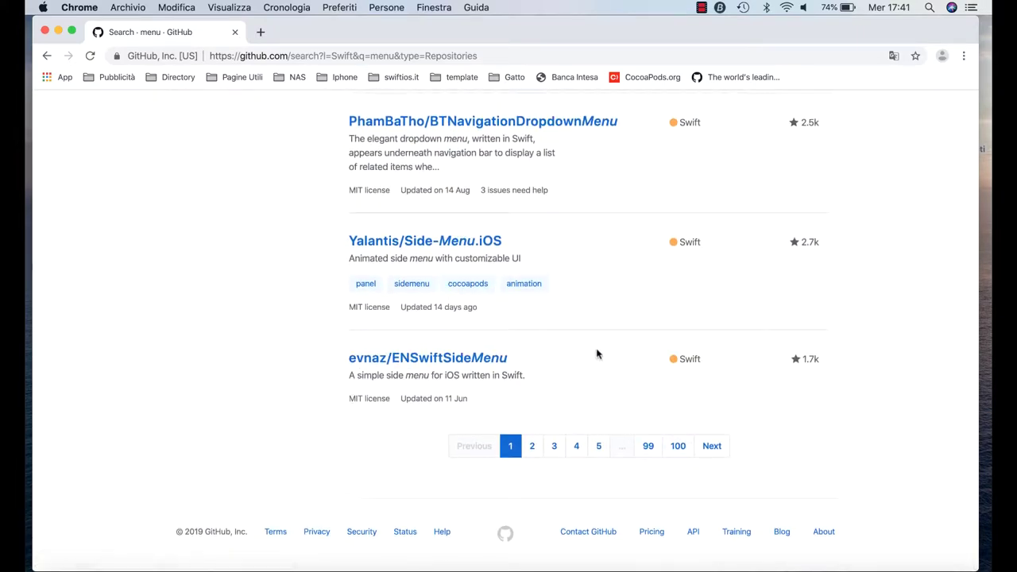
{"action": "scroll", "coordinate": [596, 352], "scroll_direction": "up", "scroll_amount": 15}
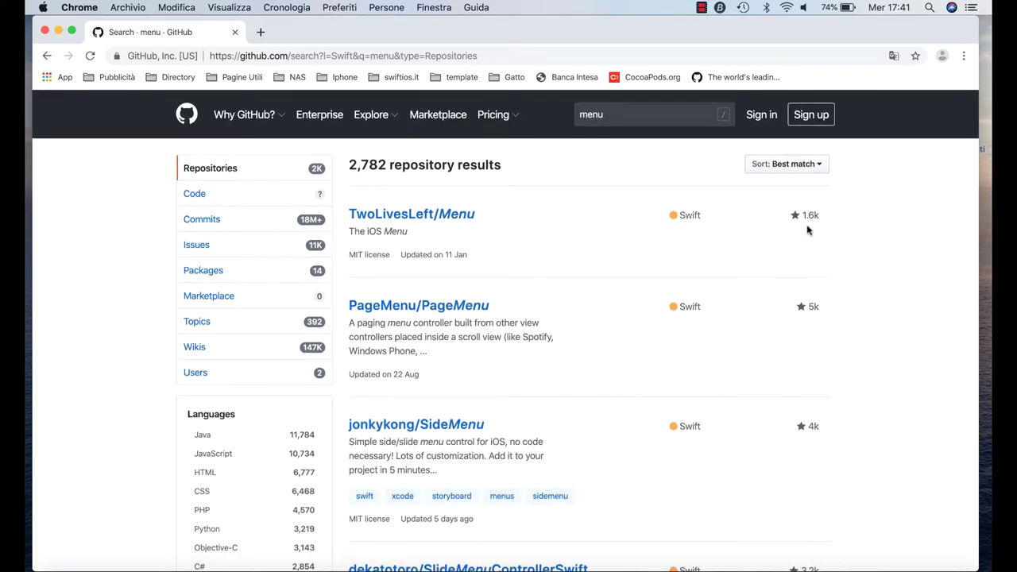
{"action": "left_click_drag", "start_coordinate": [826, 222], "coordinate": [782, 218]}
{"action": "left_click", "coordinate": [783, 167]}
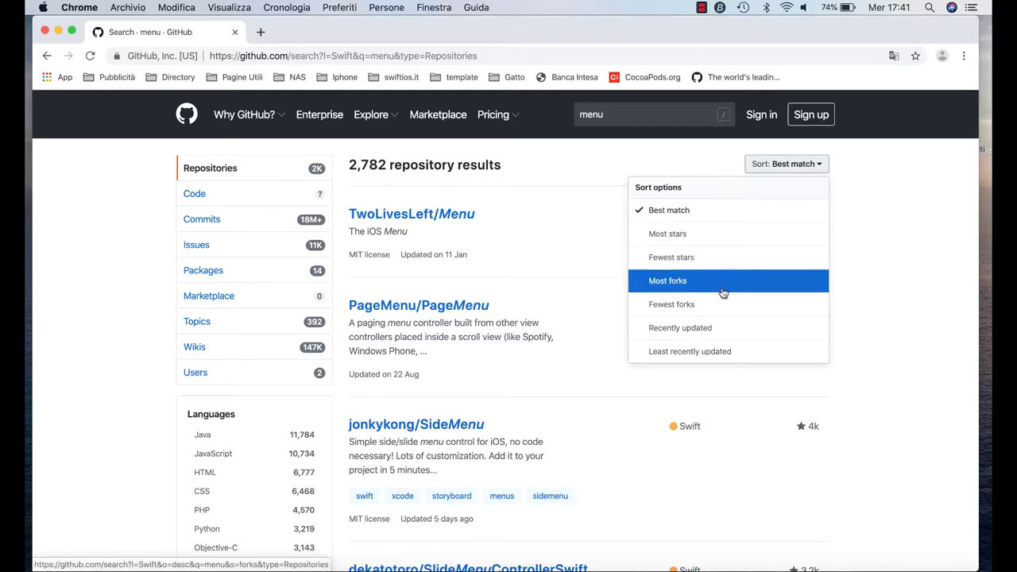
{"action": "left_click", "coordinate": [556, 253]}
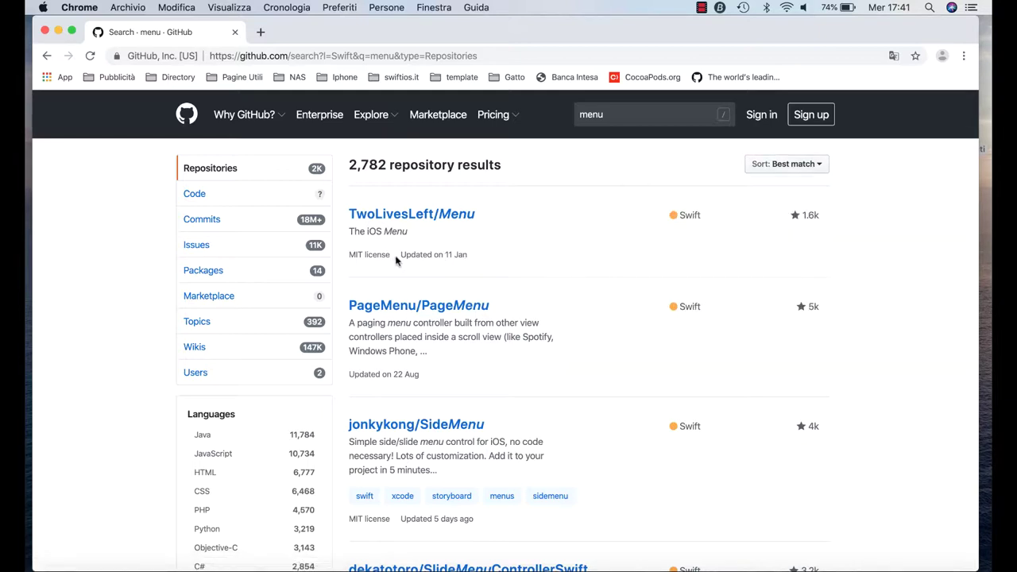
{"action": "left_click_drag", "start_coordinate": [397, 259], "coordinate": [463, 256]}
{"action": "scroll", "coordinate": [481, 310], "scroll_direction": "down", "scroll_amount": 1}
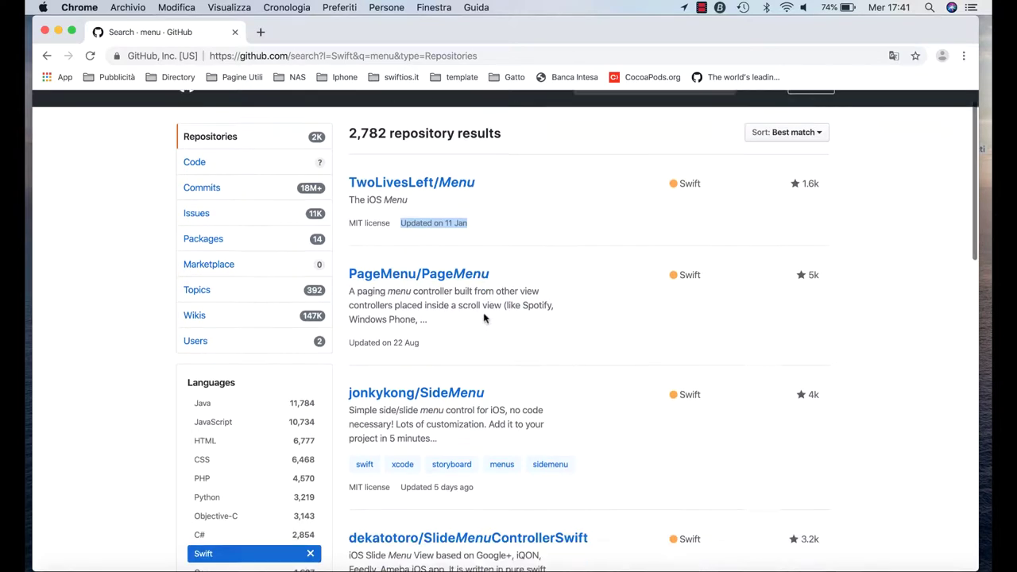
{"action": "scroll", "coordinate": [483, 318], "scroll_direction": "down", "scroll_amount": 4}
{"action": "scroll", "coordinate": [483, 381], "scroll_direction": "down", "scroll_amount": 1}
{"action": "scroll", "coordinate": [484, 398], "scroll_direction": "up", "scroll_amount": 4}
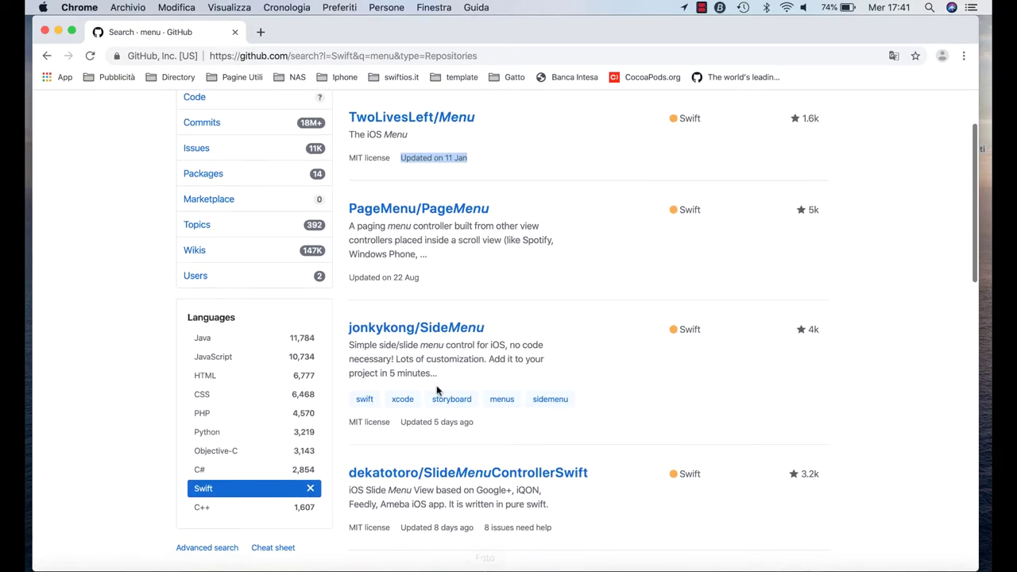
Open PageMenu/PageMenu, view its Clone or download options, then dismiss them
{"action": "left_click", "coordinate": [421, 217]}
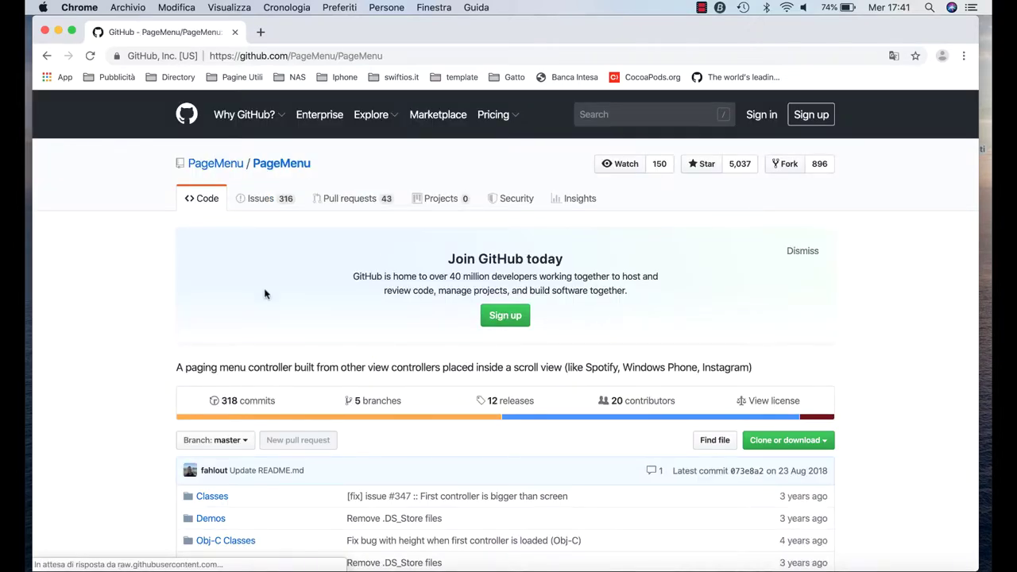
{"action": "scroll", "coordinate": [265, 294], "scroll_direction": "down", "scroll_amount": 5}
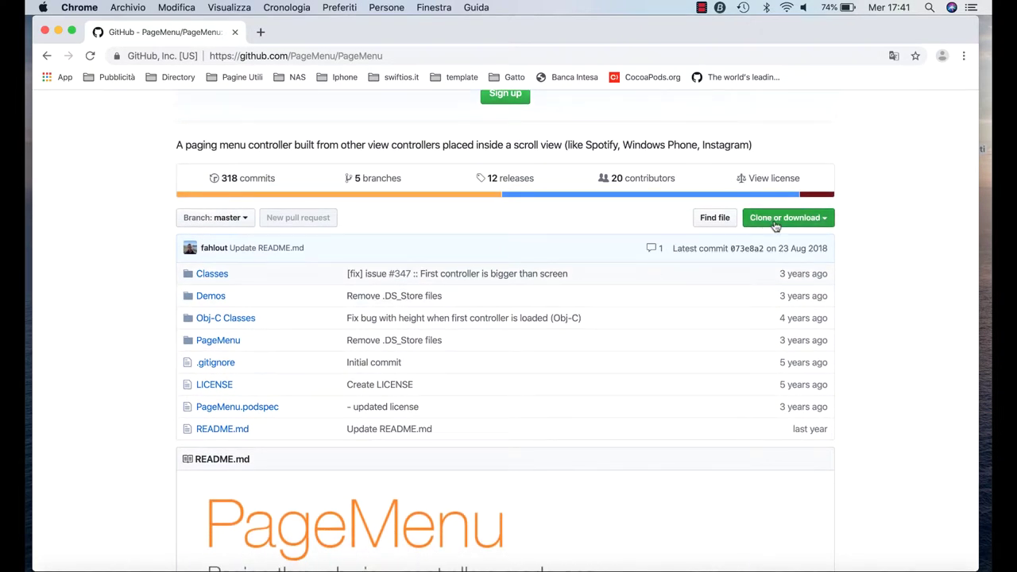
{"action": "left_click", "coordinate": [776, 226]}
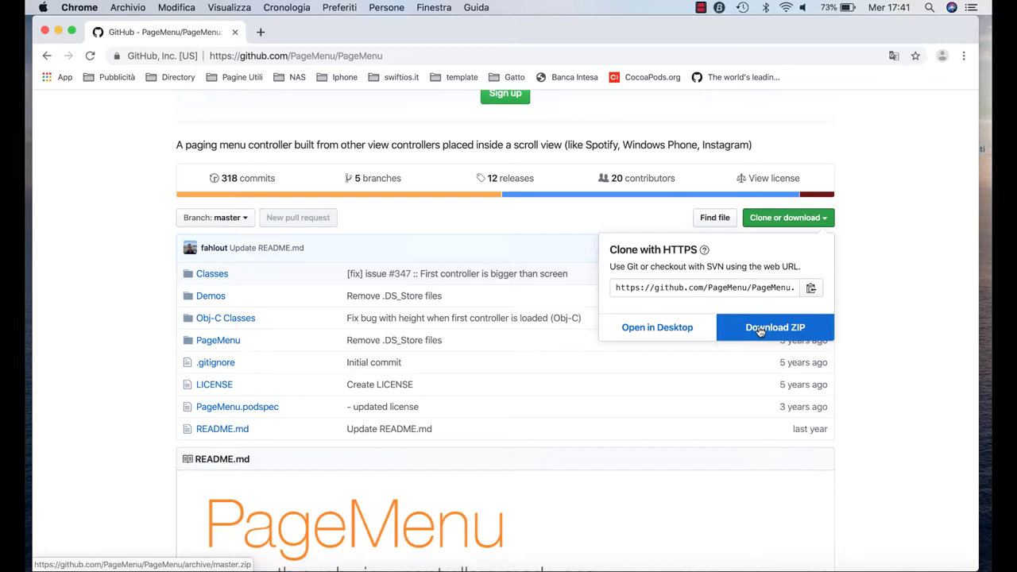
{"action": "scroll", "coordinate": [662, 367], "scroll_direction": "down", "scroll_amount": 1}
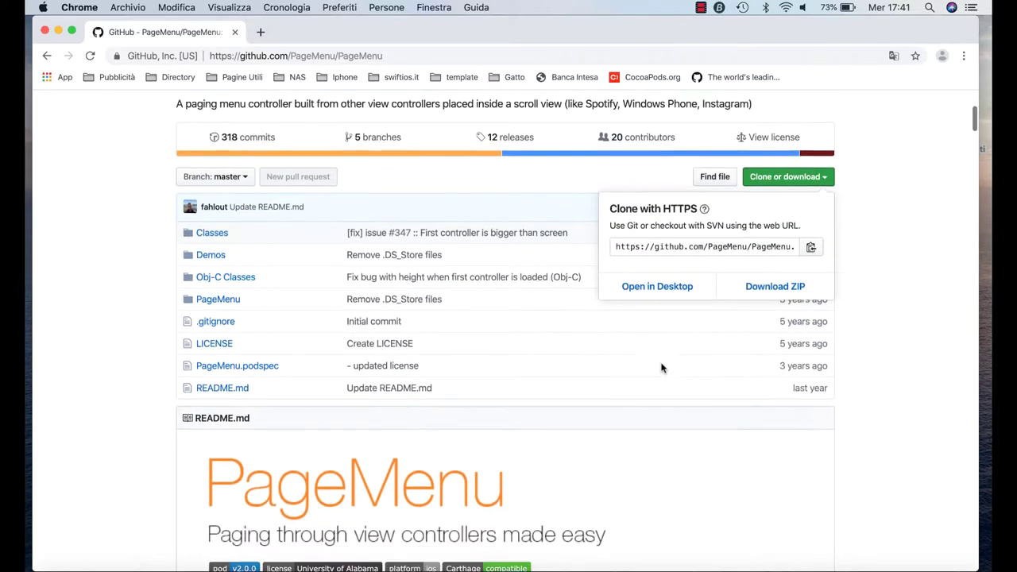
{"action": "left_click", "coordinate": [483, 479]}
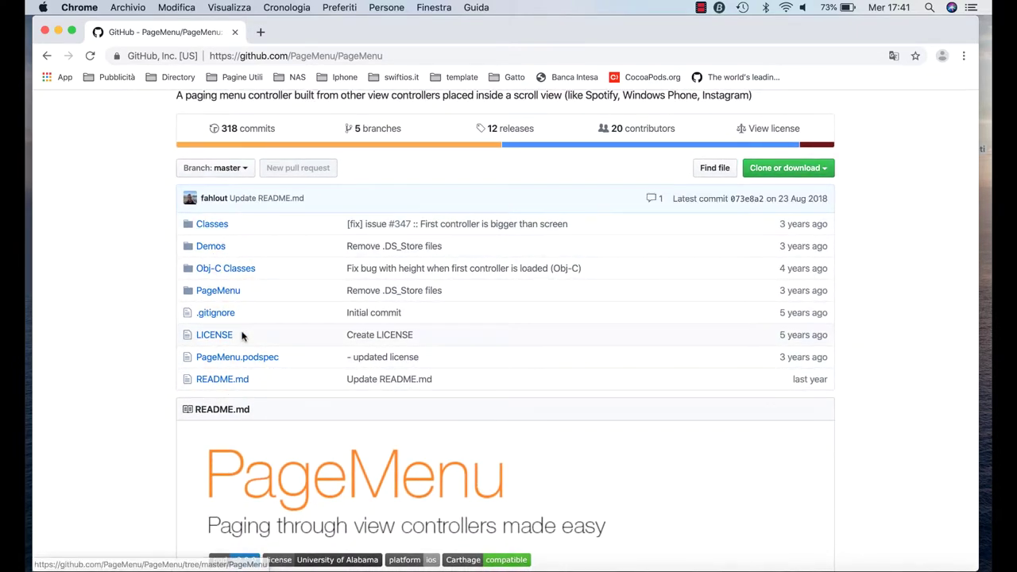
Scroll the PageMenu README to its Description, highlighting and then clearing that paragraph
{"action": "scroll", "coordinate": [243, 336], "scroll_direction": "down", "scroll_amount": 2}
{"action": "scroll", "coordinate": [243, 337], "scroll_direction": "down", "scroll_amount": 3}
{"action": "scroll", "coordinate": [243, 337], "scroll_direction": "down", "scroll_amount": 1}
{"action": "scroll", "coordinate": [243, 337], "scroll_direction": "down", "scroll_amount": 2}
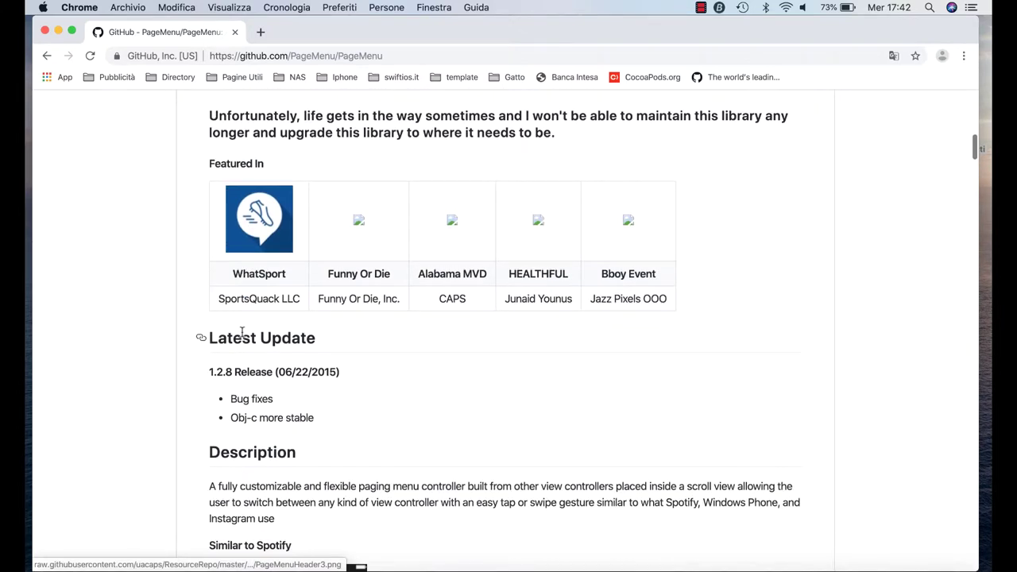
{"action": "scroll", "coordinate": [242, 335], "scroll_direction": "down", "scroll_amount": 1}
{"action": "scroll", "coordinate": [242, 333], "scroll_direction": "down", "scroll_amount": 1}
{"action": "scroll", "coordinate": [242, 333], "scroll_direction": "down", "scroll_amount": 1}
{"action": "scroll", "coordinate": [240, 334], "scroll_direction": "down", "scroll_amount": 2}
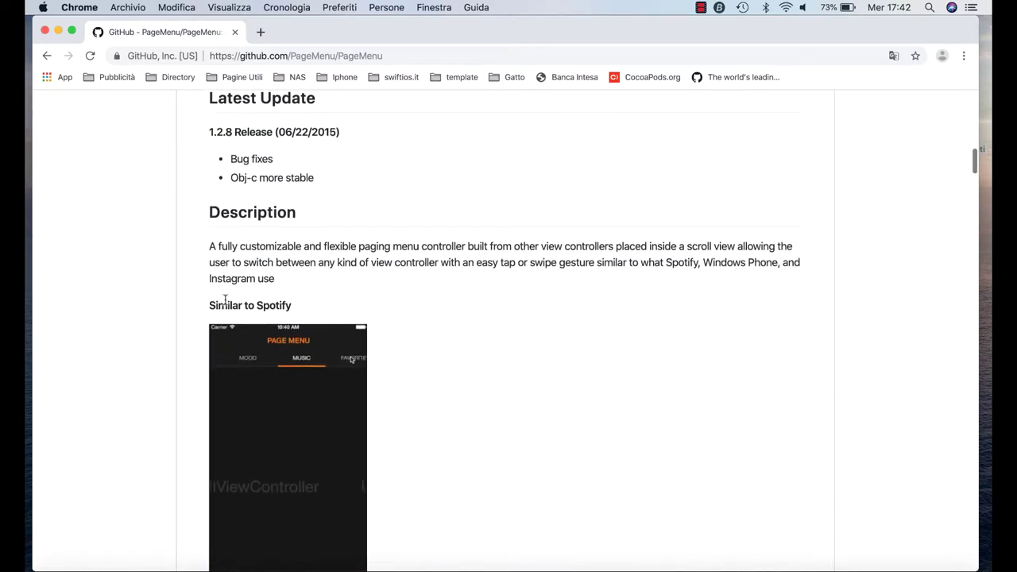
{"action": "left_click_drag", "start_coordinate": [209, 247], "coordinate": [308, 286]}
{"action": "scroll", "coordinate": [308, 286], "scroll_direction": "down", "scroll_amount": 1}
{"action": "scroll", "coordinate": [310, 287], "scroll_direction": "down", "scroll_amount": 2}
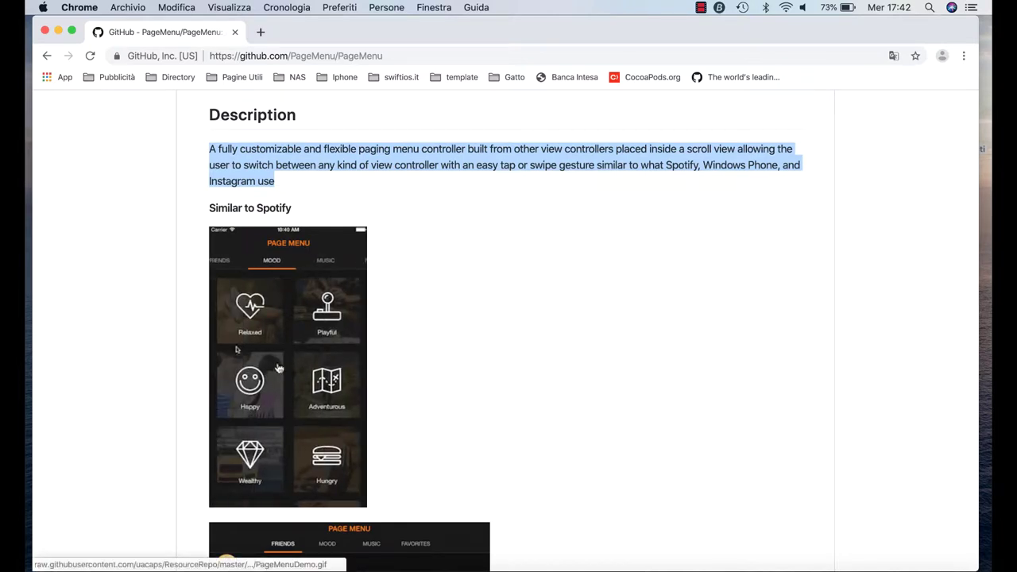
{"action": "scroll", "coordinate": [266, 329], "scroll_direction": "down", "scroll_amount": 1}
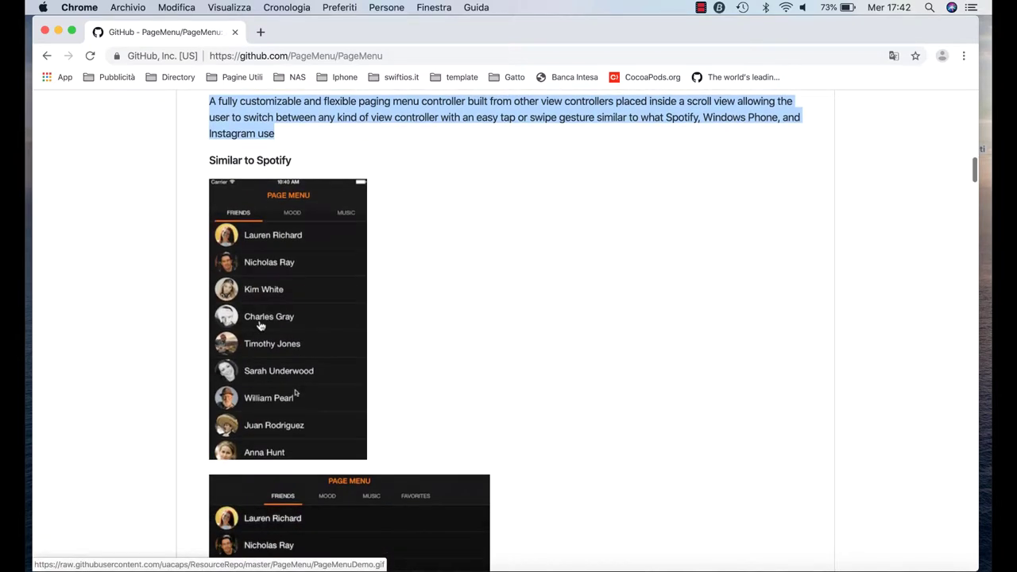
{"action": "left_click", "coordinate": [434, 279]}
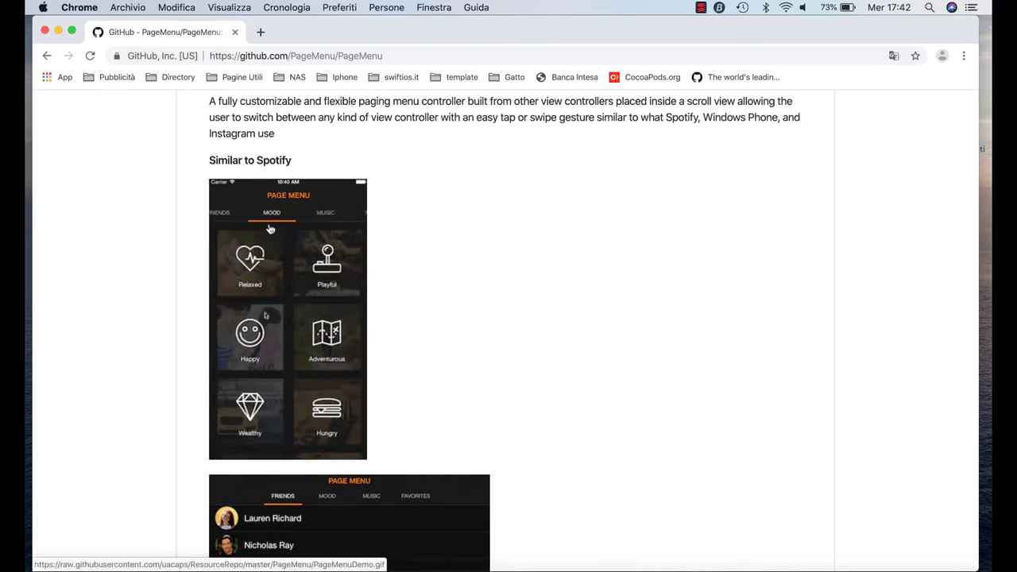
Continue down to Installation, showing pod 'PageMenu' plus Carthage and manual options
{"action": "scroll", "coordinate": [395, 232], "scroll_direction": "down", "scroll_amount": 5}
{"action": "scroll", "coordinate": [395, 231], "scroll_direction": "down", "scroll_amount": 2}
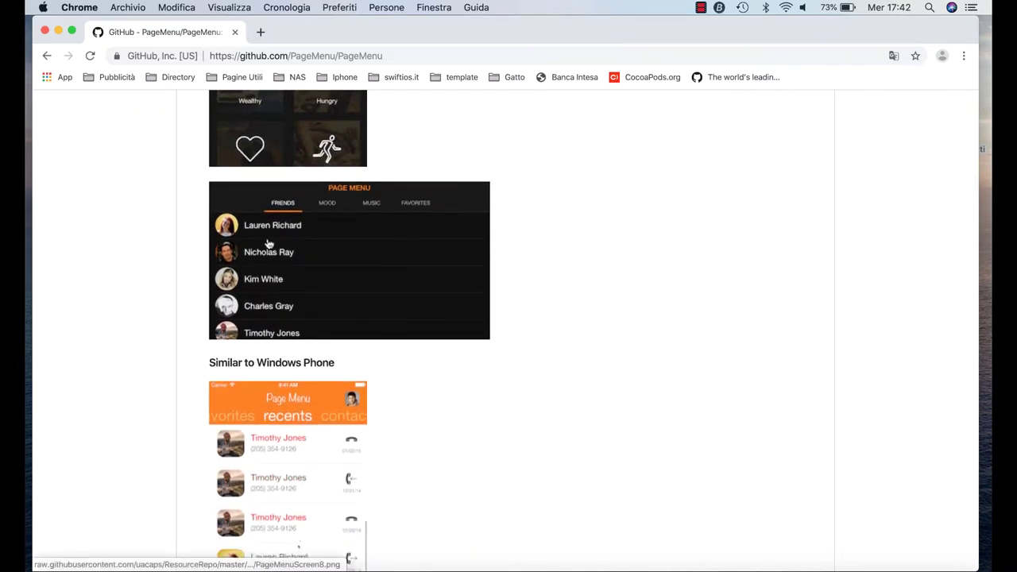
{"action": "scroll", "coordinate": [477, 251], "scroll_direction": "down", "scroll_amount": 2}
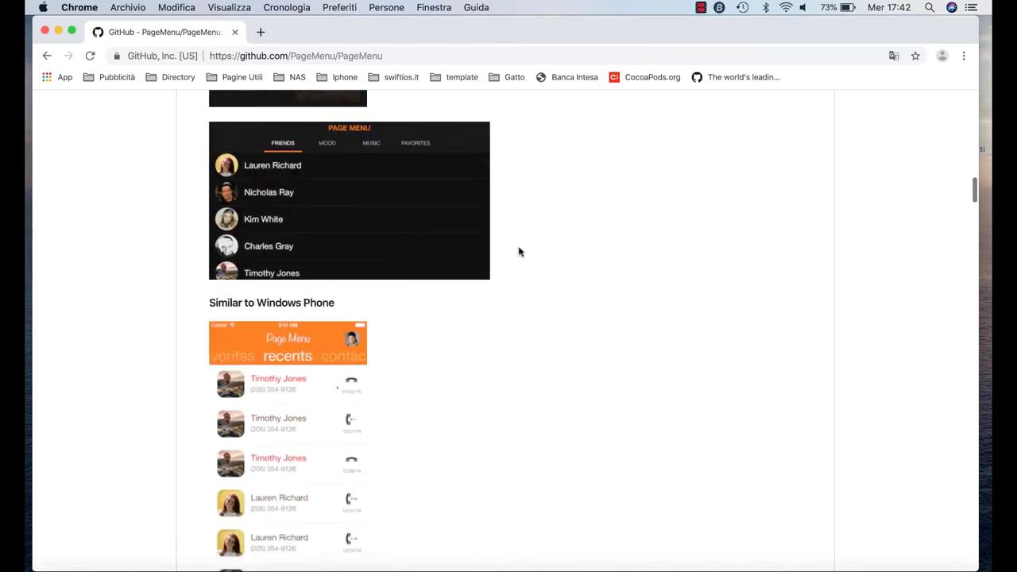
{"action": "scroll", "coordinate": [520, 252], "scroll_direction": "down", "scroll_amount": 5}
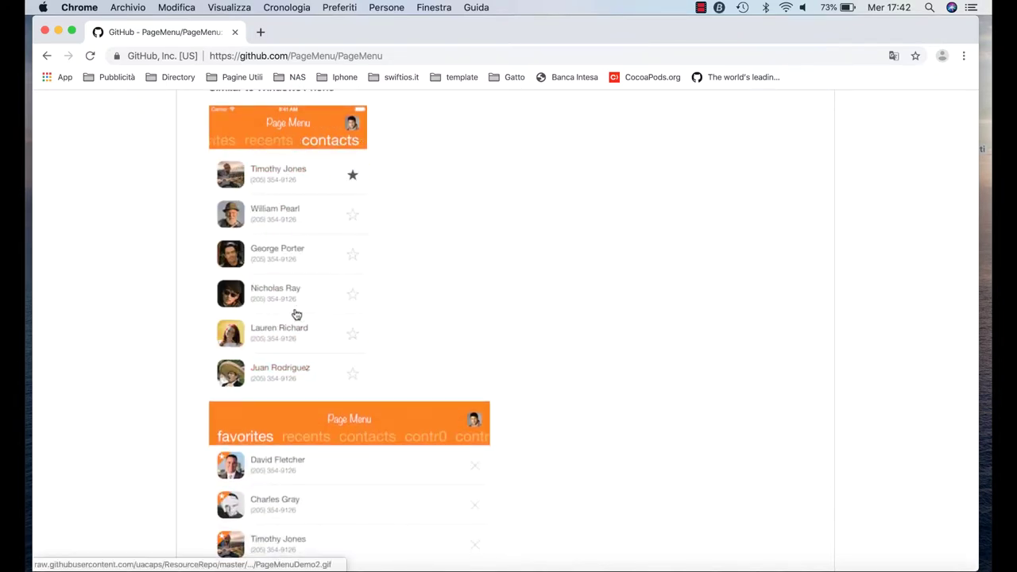
{"action": "scroll", "coordinate": [295, 291], "scroll_direction": "down", "scroll_amount": 5}
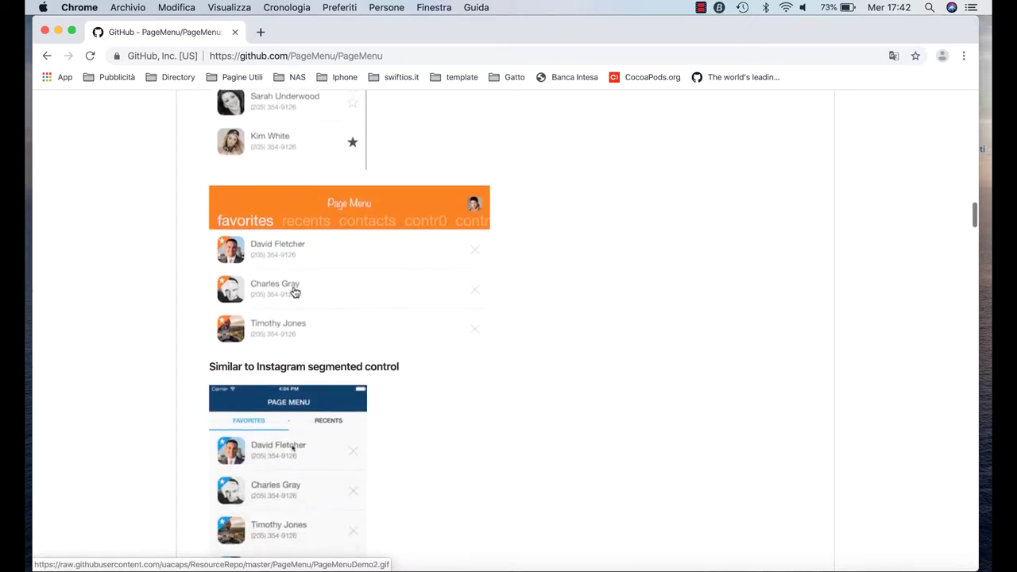
{"action": "scroll", "coordinate": [294, 291], "scroll_direction": "down", "scroll_amount": 2}
{"action": "scroll", "coordinate": [295, 292], "scroll_direction": "down", "scroll_amount": 2}
{"action": "scroll", "coordinate": [294, 292], "scroll_direction": "down", "scroll_amount": 6}
{"action": "scroll", "coordinate": [295, 291], "scroll_direction": "down", "scroll_amount": 3}
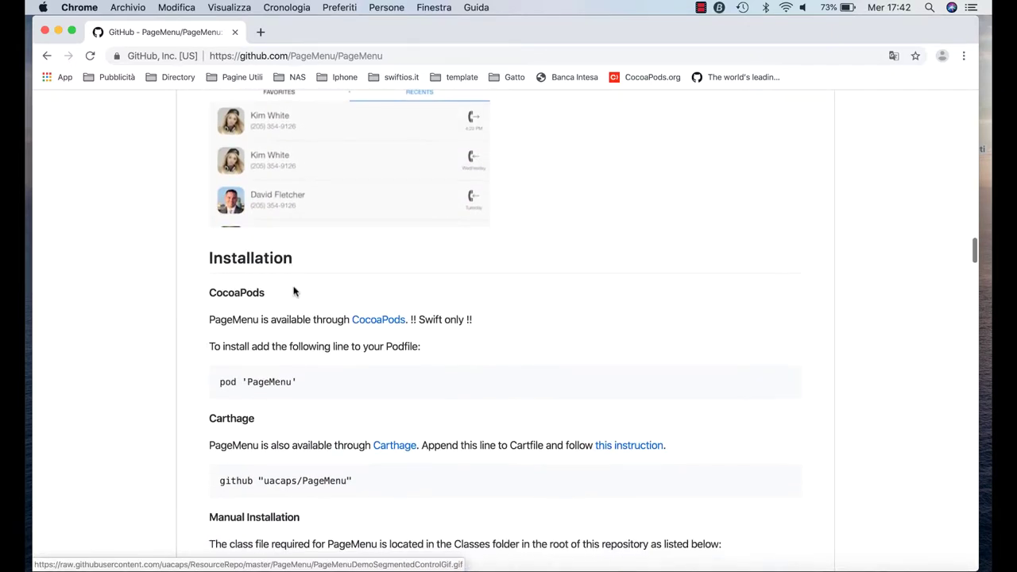
{"action": "scroll", "coordinate": [295, 292], "scroll_direction": "down", "scroll_amount": 2}
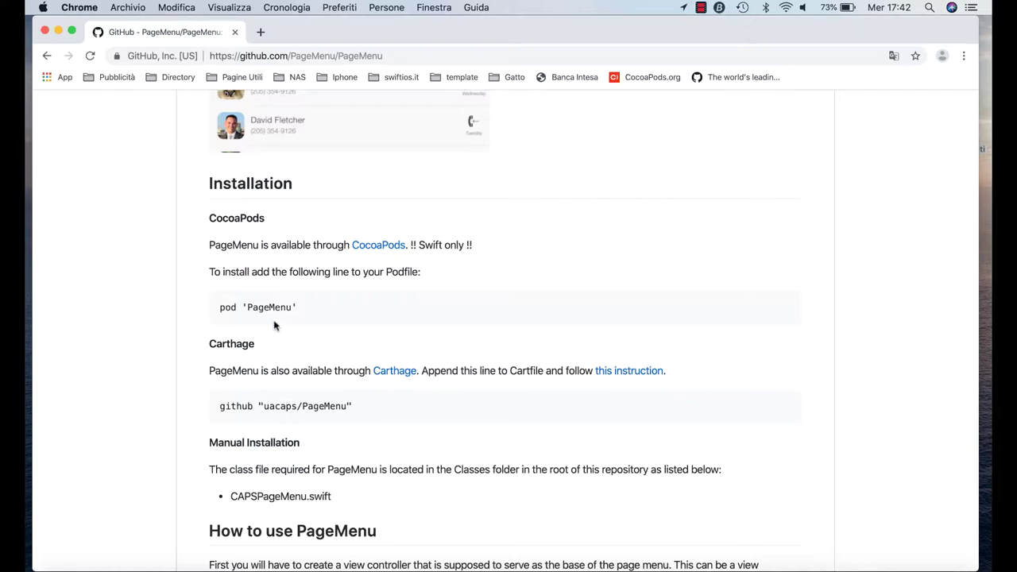
{"action": "scroll", "coordinate": [274, 324], "scroll_direction": "down", "scroll_amount": 2}
{"action": "scroll", "coordinate": [274, 325], "scroll_direction": "down", "scroll_amount": 3}
{"action": "scroll", "coordinate": [274, 325], "scroll_direction": "down", "scroll_amount": 2}
{"action": "scroll", "coordinate": [275, 325], "scroll_direction": "down", "scroll_amount": 1}
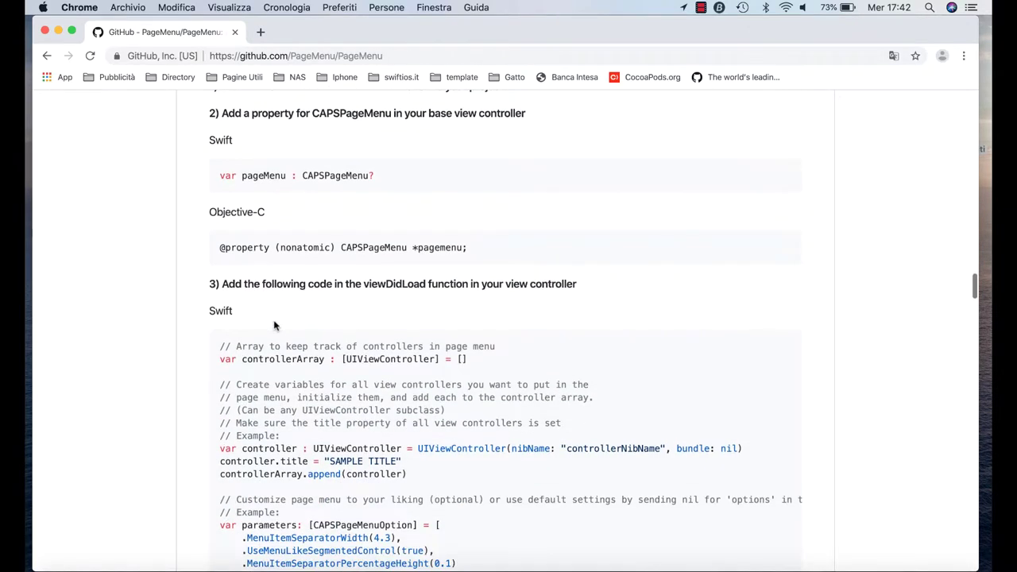
{"action": "left_click_drag", "start_coordinate": [233, 173], "coordinate": [368, 178]}
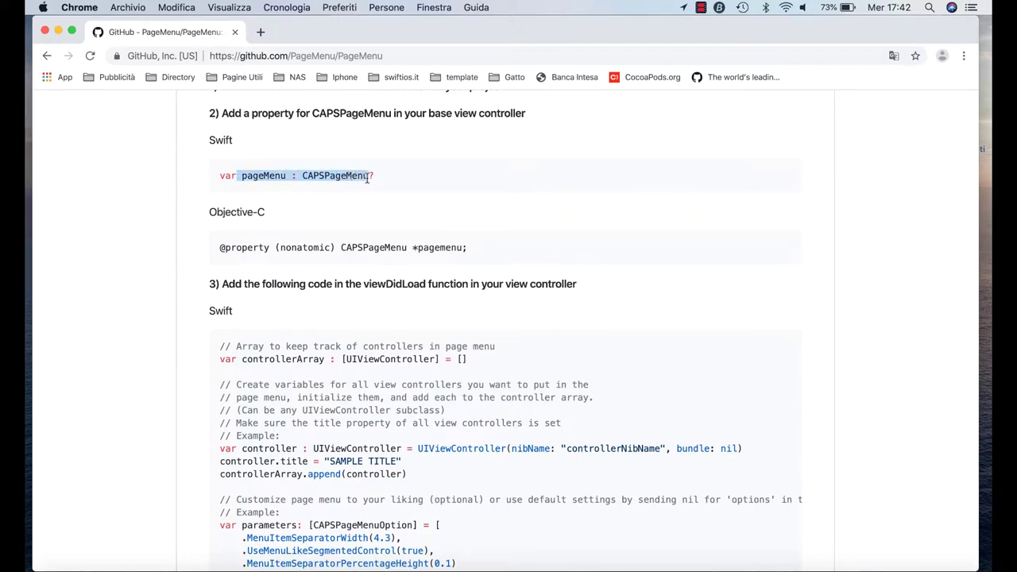
{"action": "left_click", "coordinate": [340, 142]}
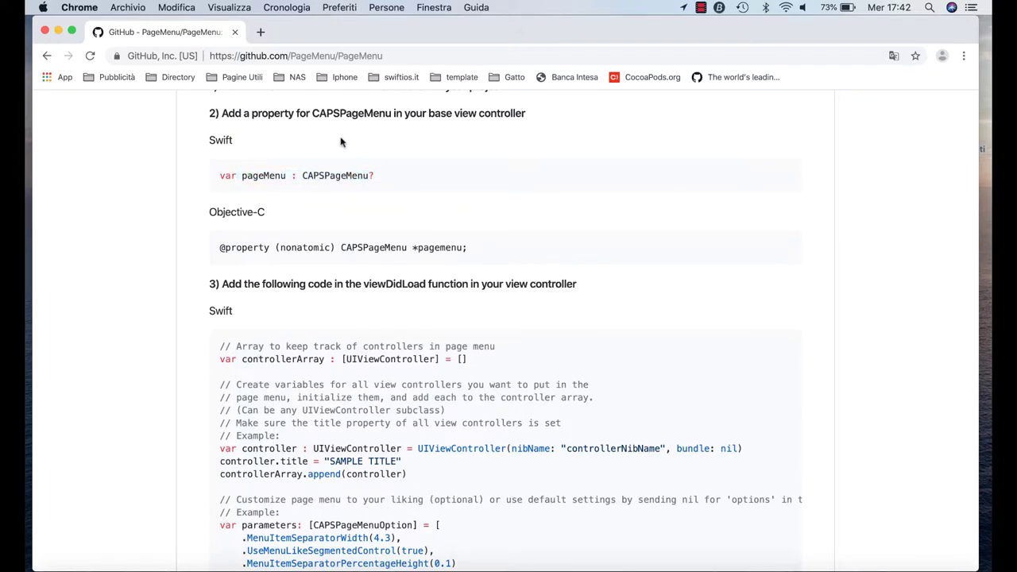
{"action": "left_click_drag", "start_coordinate": [220, 178], "coordinate": [411, 191]}
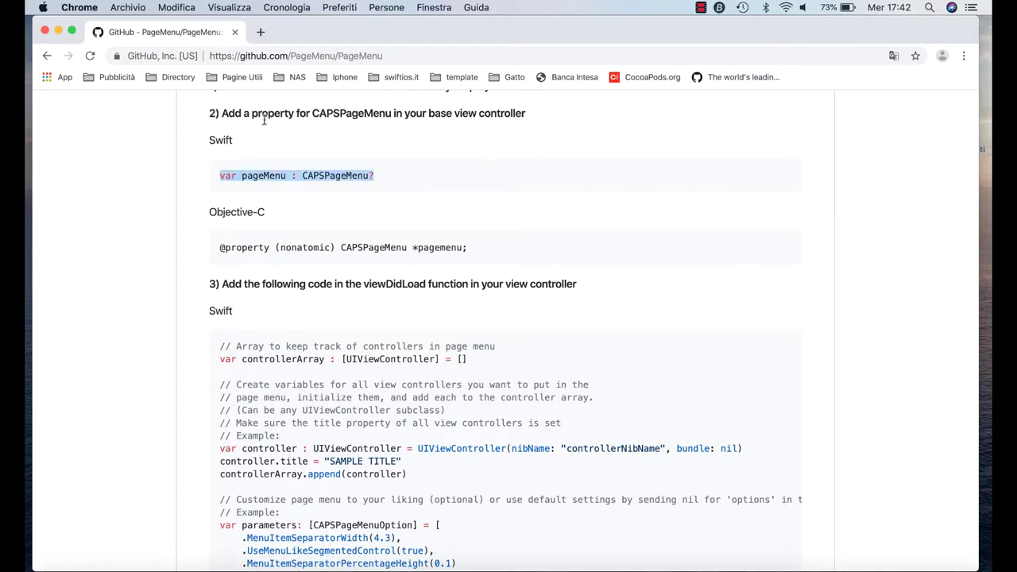
{"action": "left_click_drag", "start_coordinate": [264, 116], "coordinate": [355, 115]}
{"action": "scroll", "coordinate": [355, 119], "scroll_direction": "down", "scroll_amount": 2}
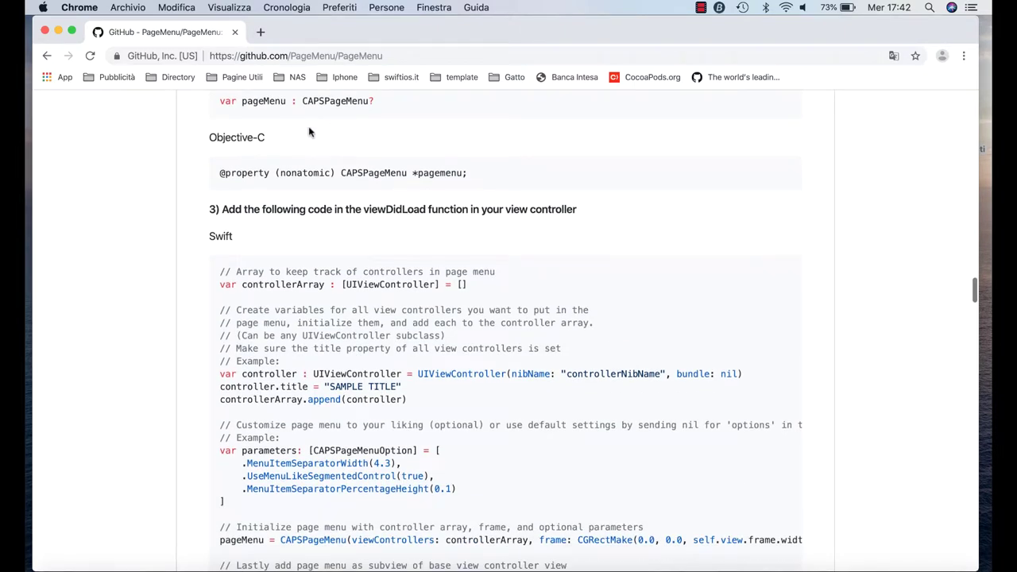
{"action": "scroll", "coordinate": [250, 129], "scroll_direction": "up", "scroll_amount": 1}
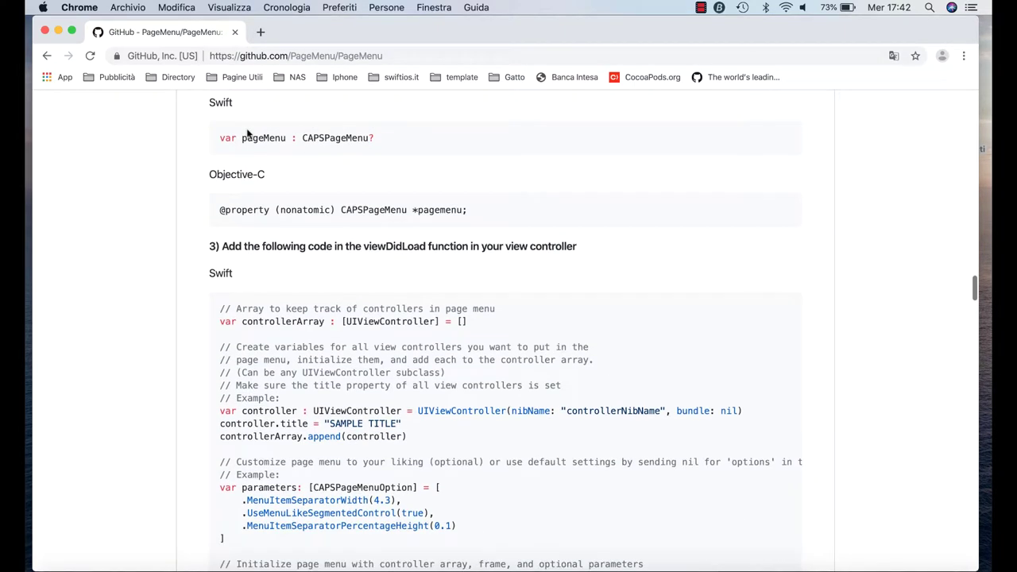
{"action": "double_click", "coordinate": [262, 208]}
{"action": "scroll", "coordinate": [251, 220], "scroll_direction": "down", "scroll_amount": 2}
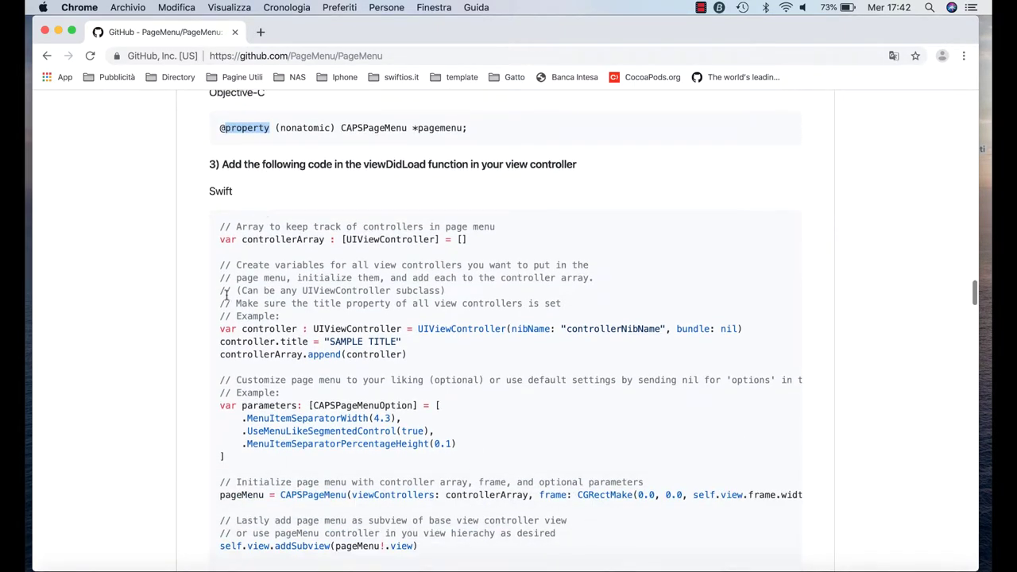
{"action": "scroll", "coordinate": [224, 199], "scroll_direction": "down", "scroll_amount": 2}
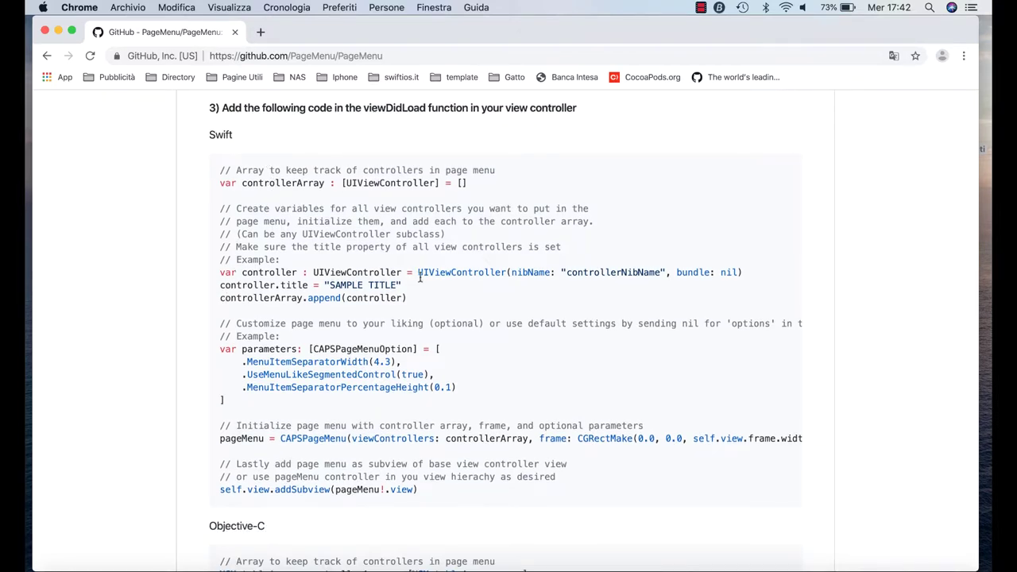
{"action": "scroll", "coordinate": [379, 343], "scroll_direction": "down", "scroll_amount": 2}
{"action": "scroll", "coordinate": [379, 344], "scroll_direction": "down", "scroll_amount": 2}
{"action": "scroll", "coordinate": [378, 343], "scroll_direction": "down", "scroll_amount": 4}
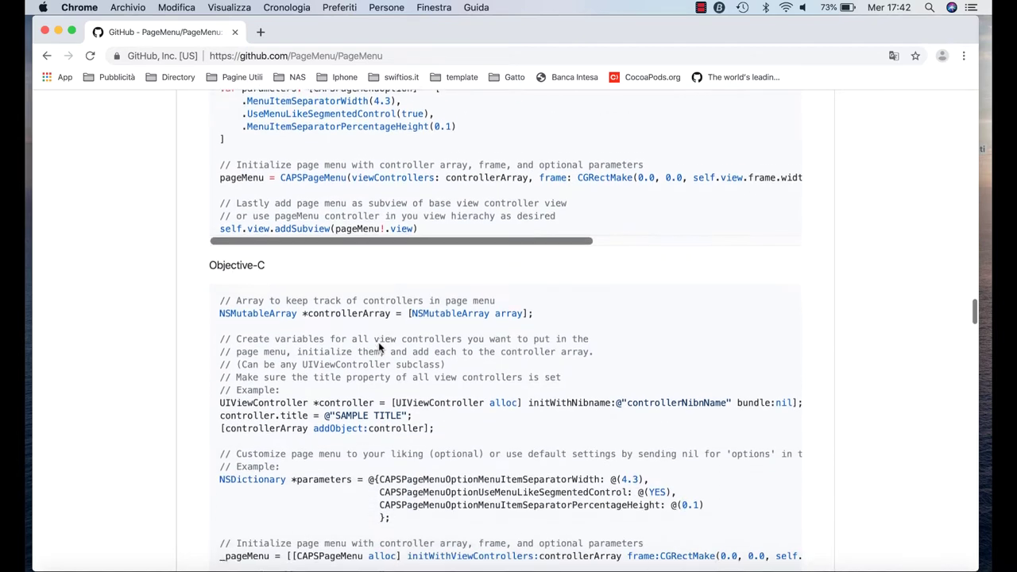
{"action": "scroll", "coordinate": [379, 346], "scroll_direction": "down", "scroll_amount": 4}
{"action": "scroll", "coordinate": [379, 347], "scroll_direction": "down", "scroll_amount": 3}
{"action": "scroll", "coordinate": [379, 348], "scroll_direction": "down", "scroll_amount": 2}
{"action": "scroll", "coordinate": [379, 347], "scroll_direction": "down", "scroll_amount": 4}
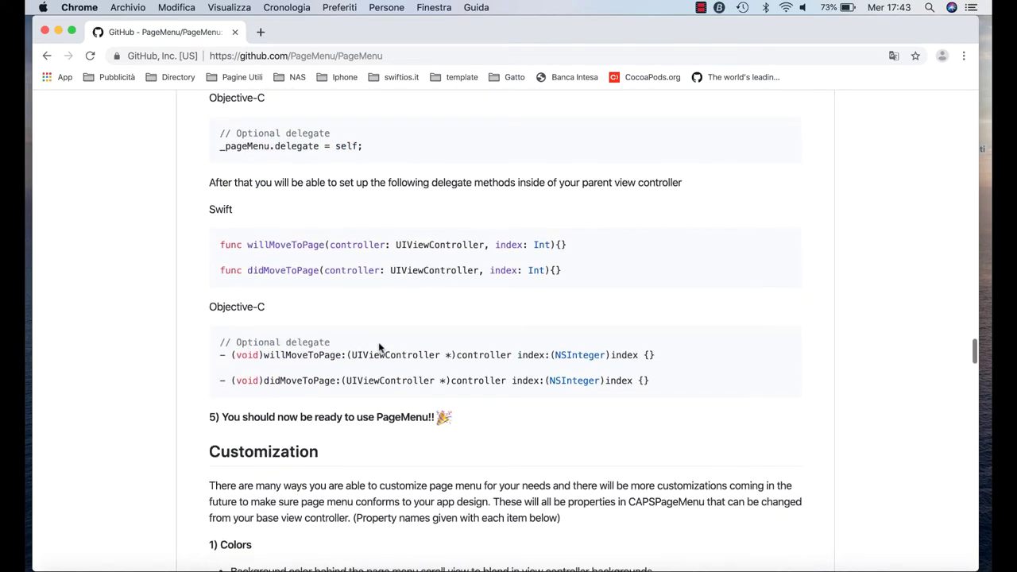
{"action": "scroll", "coordinate": [379, 347], "scroll_direction": "down", "scroll_amount": 3}
{"action": "scroll", "coordinate": [379, 347], "scroll_direction": "down", "scroll_amount": 3}
{"action": "scroll", "coordinate": [363, 345], "scroll_direction": "down", "scroll_amount": 3}
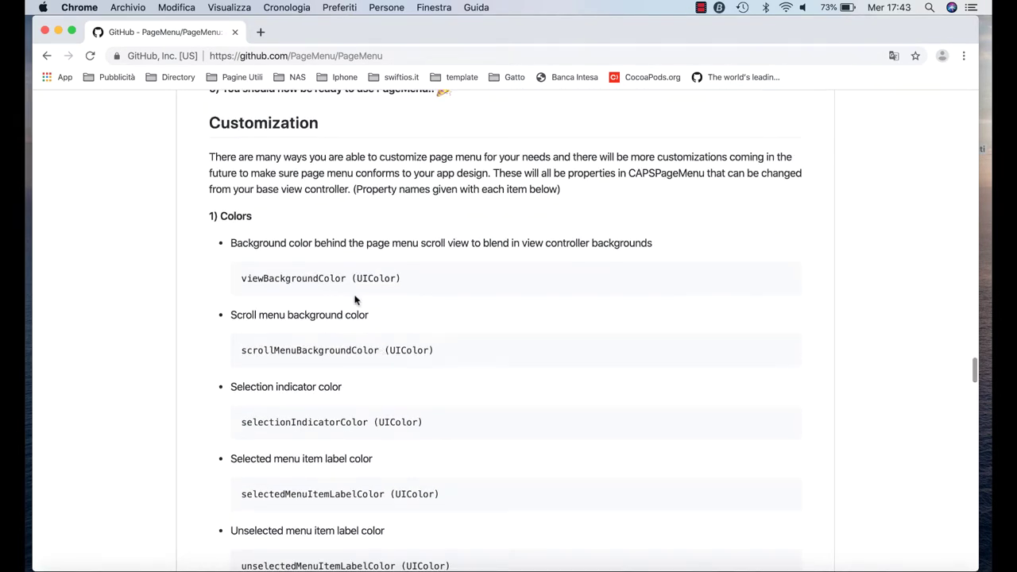
{"action": "left_click_drag", "start_coordinate": [242, 280], "coordinate": [427, 277]}
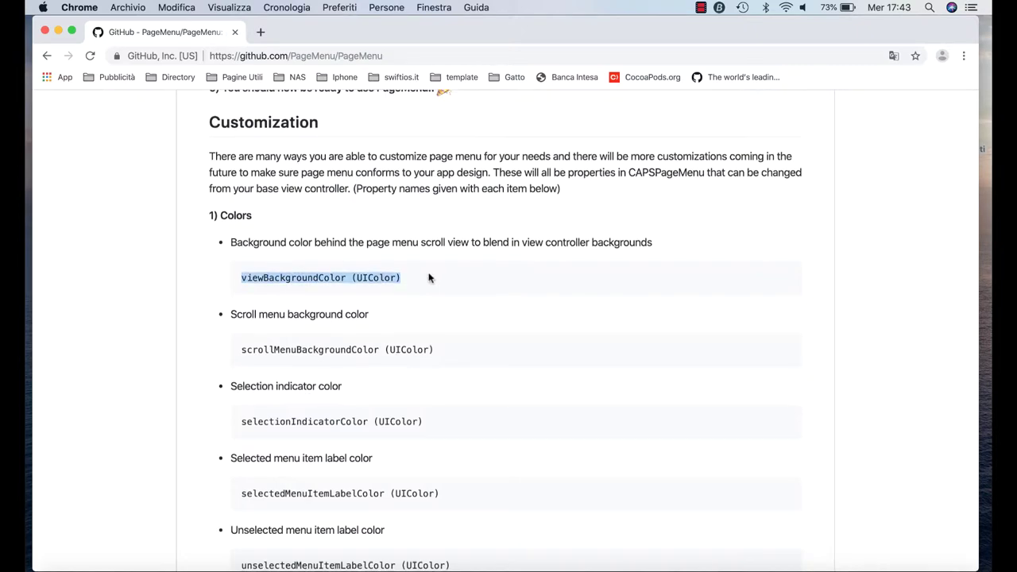
{"action": "scroll", "coordinate": [426, 277], "scroll_direction": "down", "scroll_amount": 3}
{"action": "scroll", "coordinate": [429, 278], "scroll_direction": "down", "scroll_amount": 2}
{"action": "scroll", "coordinate": [429, 277], "scroll_direction": "down", "scroll_amount": 3}
{"action": "scroll", "coordinate": [429, 277], "scroll_direction": "down", "scroll_amount": 3}
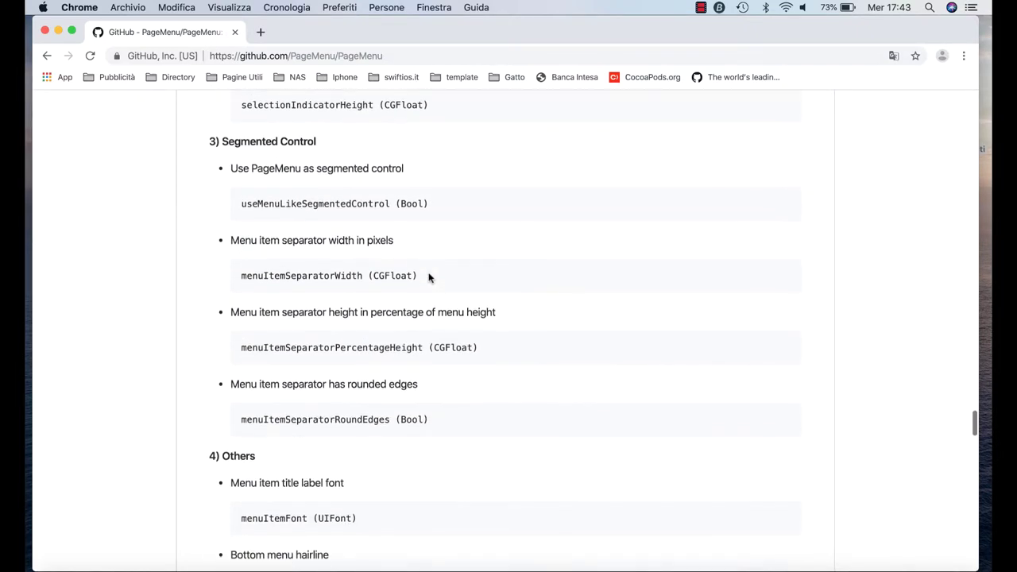
{"action": "scroll", "coordinate": [429, 277], "scroll_direction": "down", "scroll_amount": 2}
{"action": "scroll", "coordinate": [429, 277], "scroll_direction": "down", "scroll_amount": 2}
{"action": "scroll", "coordinate": [429, 277], "scroll_direction": "up", "scroll_amount": 3}
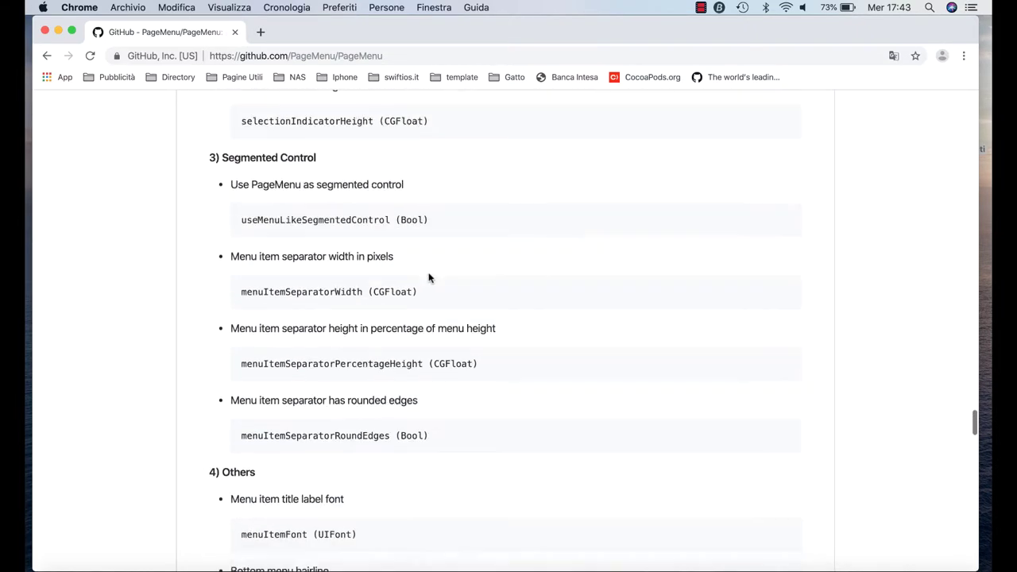
{"action": "scroll", "coordinate": [429, 277], "scroll_direction": "up", "scroll_amount": 5}
{"action": "scroll", "coordinate": [429, 277], "scroll_direction": "up", "scroll_amount": 2}
{"action": "scroll", "coordinate": [429, 277], "scroll_direction": "up", "scroll_amount": 4}
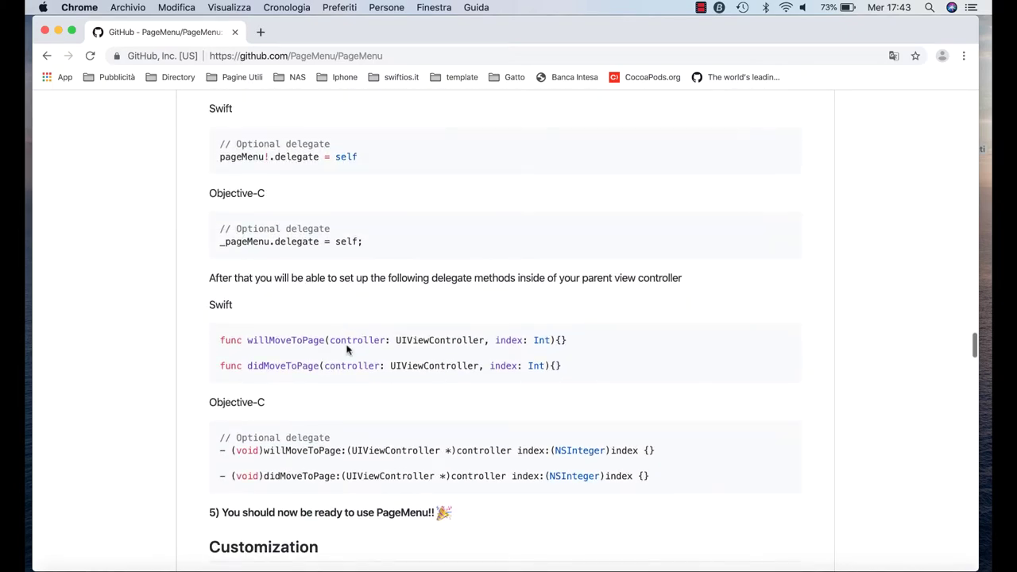
{"action": "scroll", "coordinate": [346, 348], "scroll_direction": "up", "scroll_amount": 2}
{"action": "scroll", "coordinate": [347, 348], "scroll_direction": "up", "scroll_amount": 1}
{"action": "scroll", "coordinate": [346, 348], "scroll_direction": "up", "scroll_amount": 3}
{"action": "scroll", "coordinate": [346, 348], "scroll_direction": "up", "scroll_amount": 1}
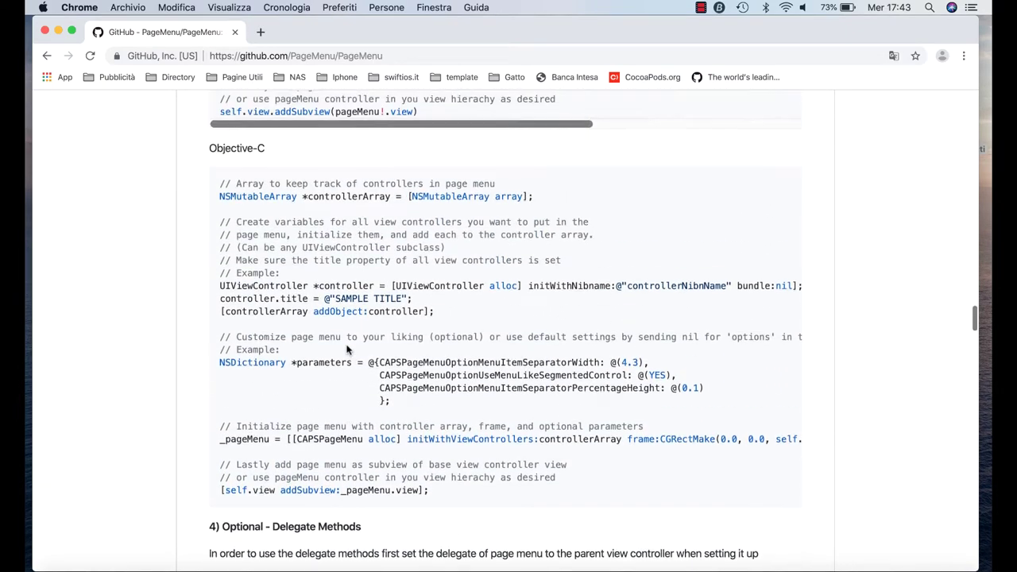
{"action": "scroll", "coordinate": [347, 349], "scroll_direction": "up", "scroll_amount": 3}
{"action": "scroll", "coordinate": [346, 350], "scroll_direction": "up", "scroll_amount": 5}
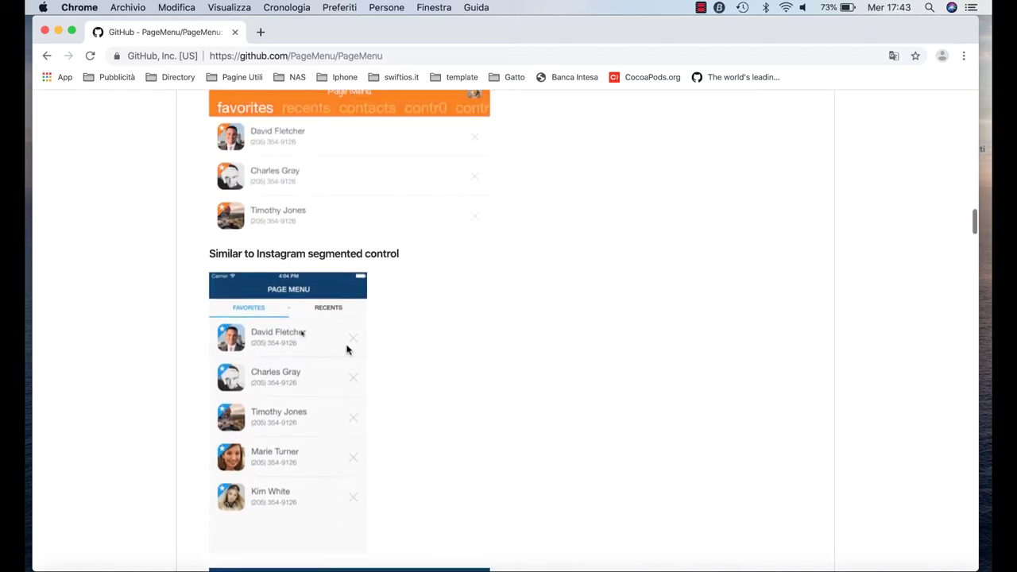
{"action": "scroll", "coordinate": [346, 350], "scroll_direction": "up", "scroll_amount": 1}
{"action": "scroll", "coordinate": [332, 191], "scroll_direction": "up", "scroll_amount": 4}
{"action": "scroll", "coordinate": [296, 214], "scroll_direction": "up", "scroll_amount": 5}
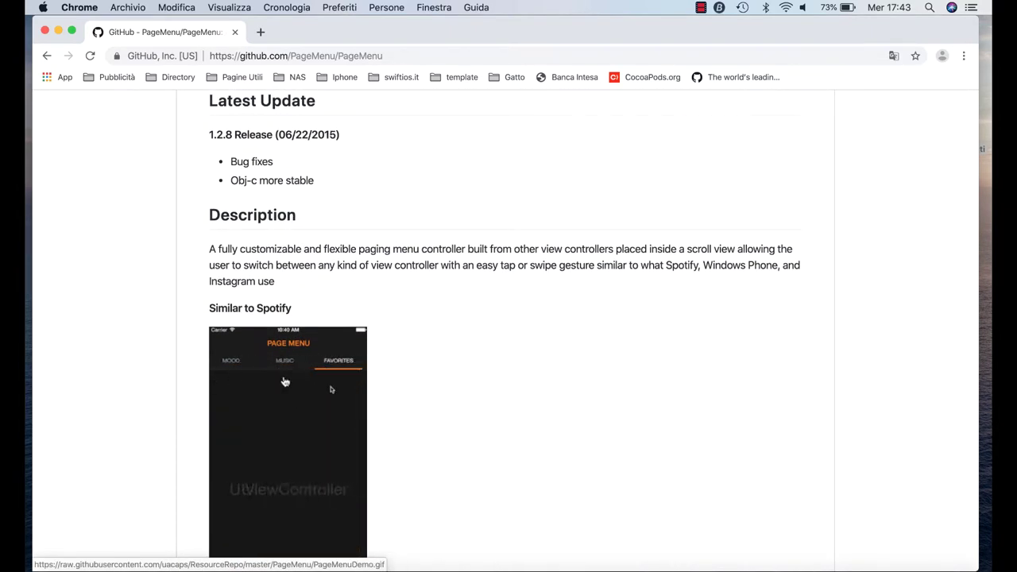
{"action": "scroll", "coordinate": [284, 381], "scroll_direction": "up", "scroll_amount": 3}
{"action": "scroll", "coordinate": [286, 379], "scroll_direction": "up", "scroll_amount": 4}
{"action": "scroll", "coordinate": [290, 379], "scroll_direction": "up", "scroll_amount": 3}
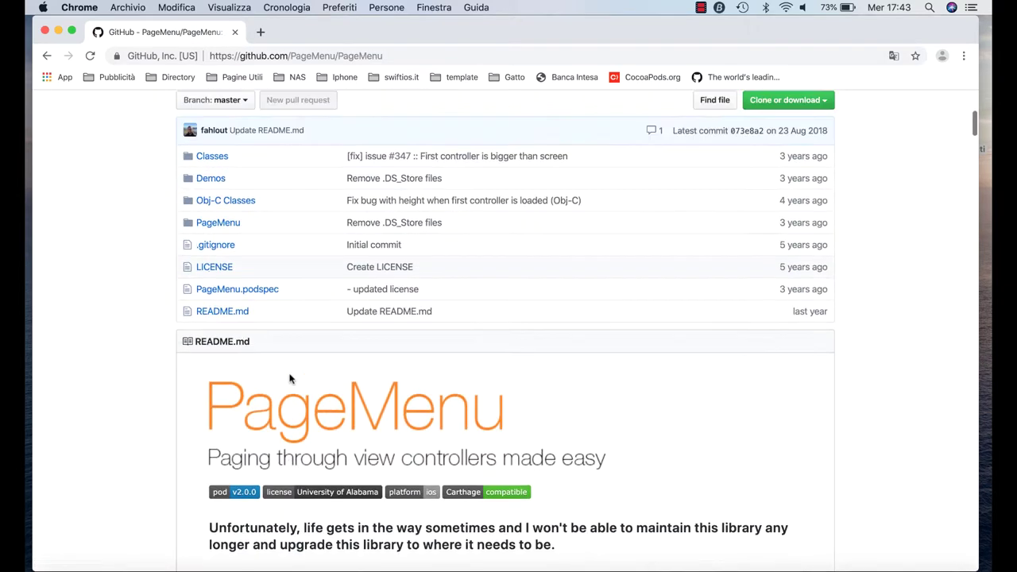
{"action": "scroll", "coordinate": [317, 366], "scroll_direction": "up", "scroll_amount": 3}
{"action": "scroll", "coordinate": [363, 348], "scroll_direction": "up", "scroll_amount": 1}
{"action": "scroll", "coordinate": [370, 347], "scroll_direction": "up", "scroll_amount": 1}
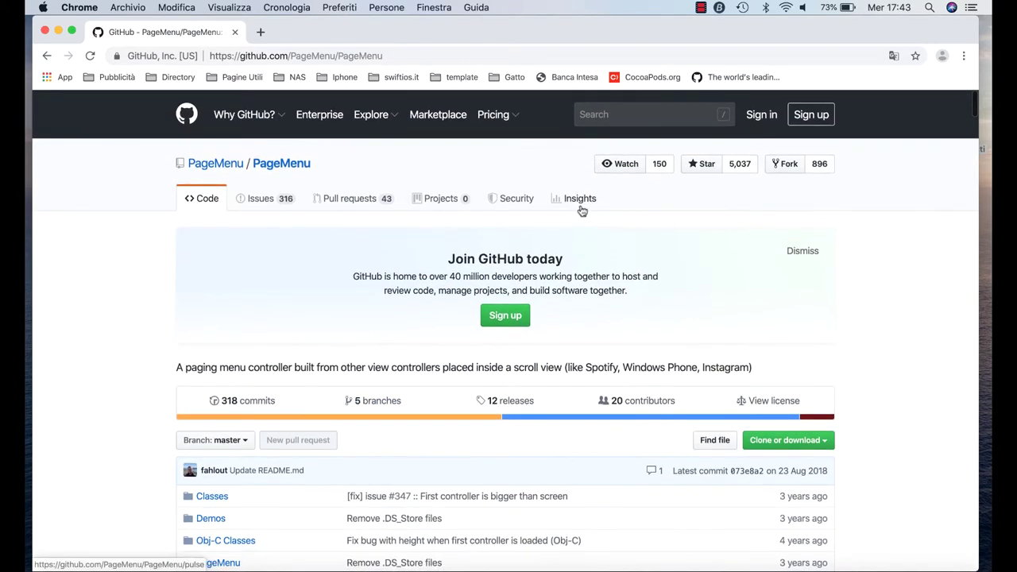
Search all GitHub for 'ios image', limit to Swift (1,611 results), and open hyperoslo/ImagePicker
{"action": "left_click", "coordinate": [622, 121]}
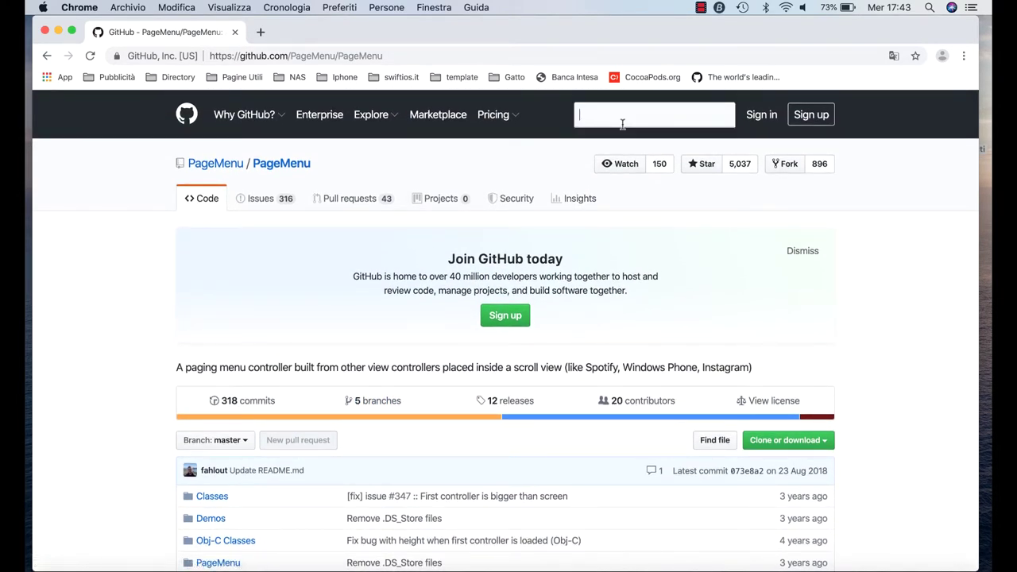
{"action": "type", "text": "ios image"}
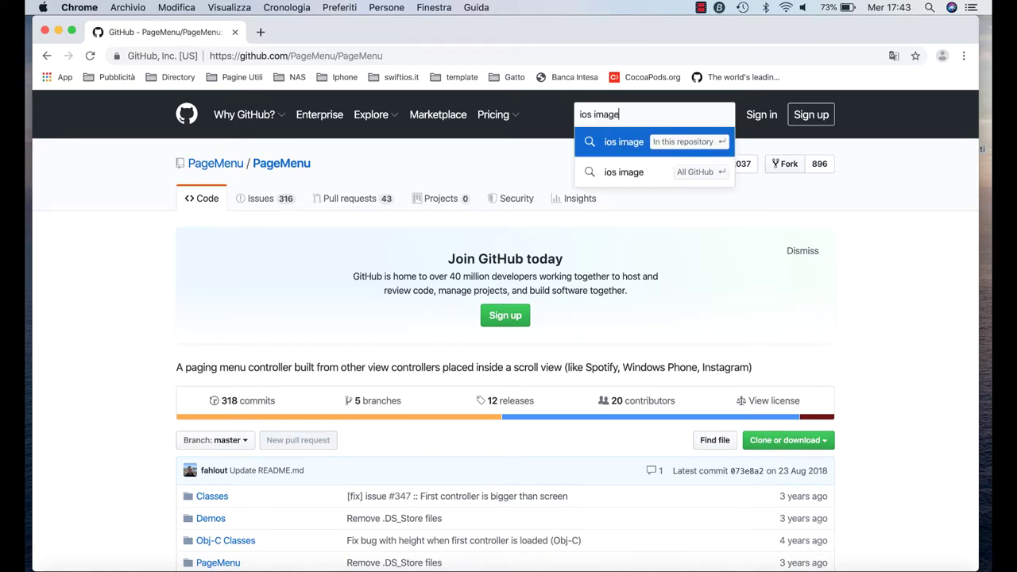
{"action": "key", "text": "Return"}
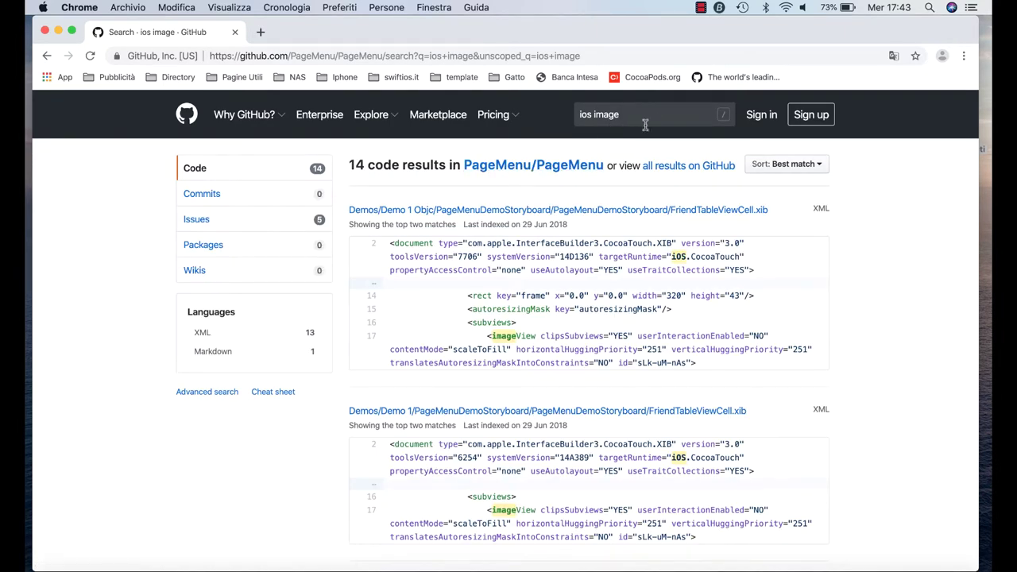
{"action": "left_click", "coordinate": [678, 106]}
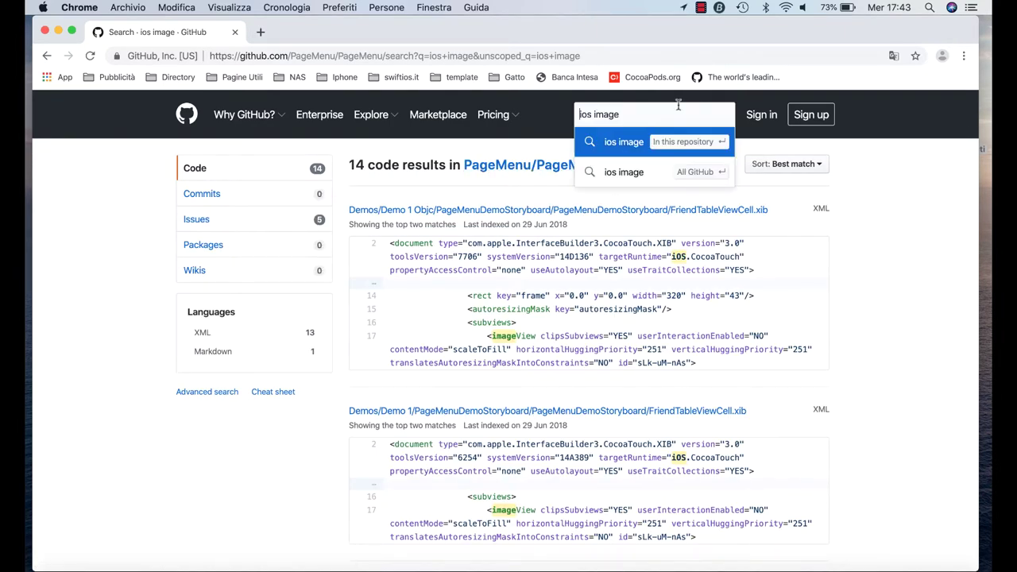
{"action": "left_click", "coordinate": [705, 174]}
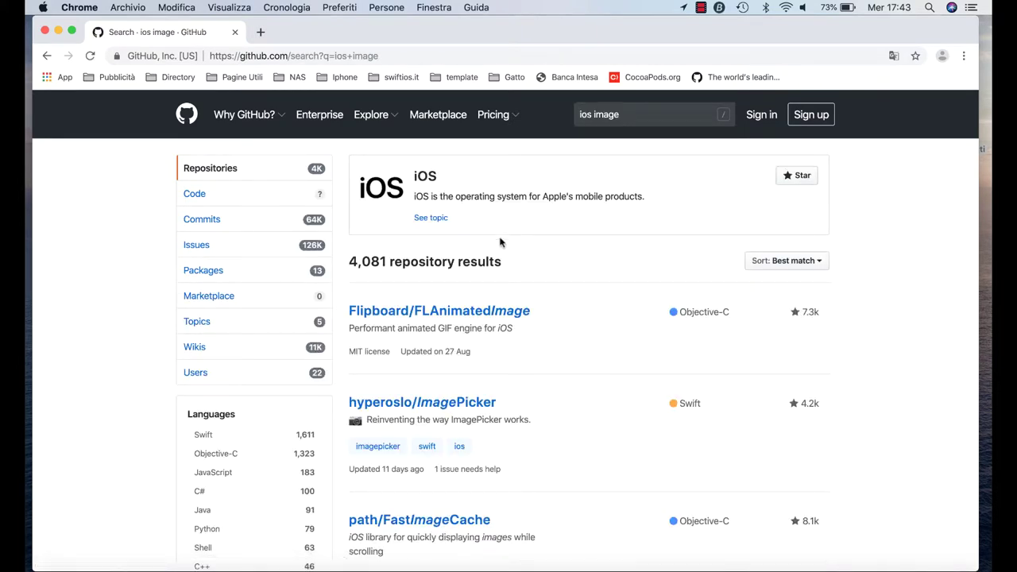
{"action": "scroll", "coordinate": [437, 268], "scroll_direction": "down", "scroll_amount": 2}
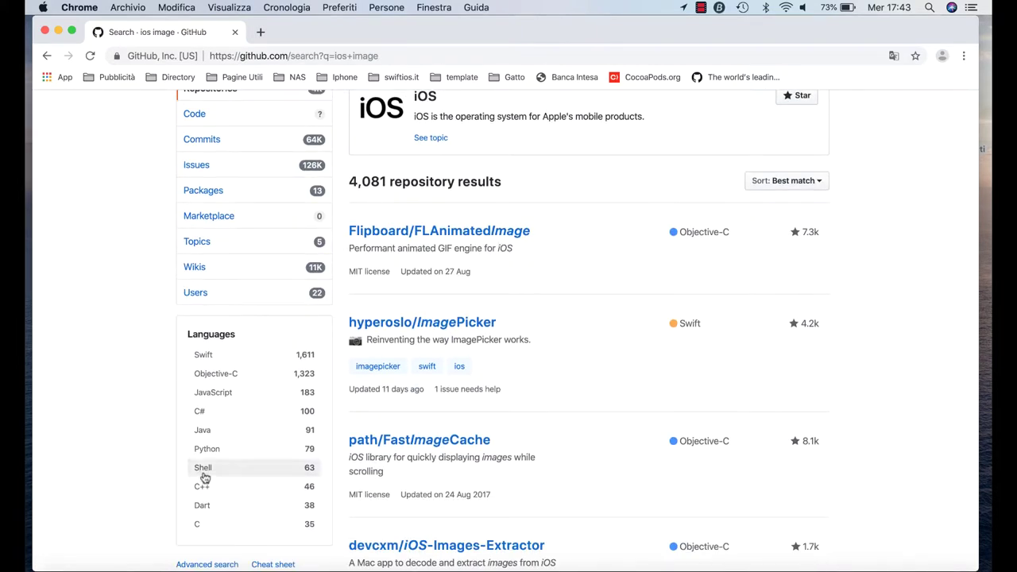
{"action": "scroll", "coordinate": [220, 516], "scroll_direction": "down", "scroll_amount": 1}
{"action": "left_click", "coordinate": [213, 334]}
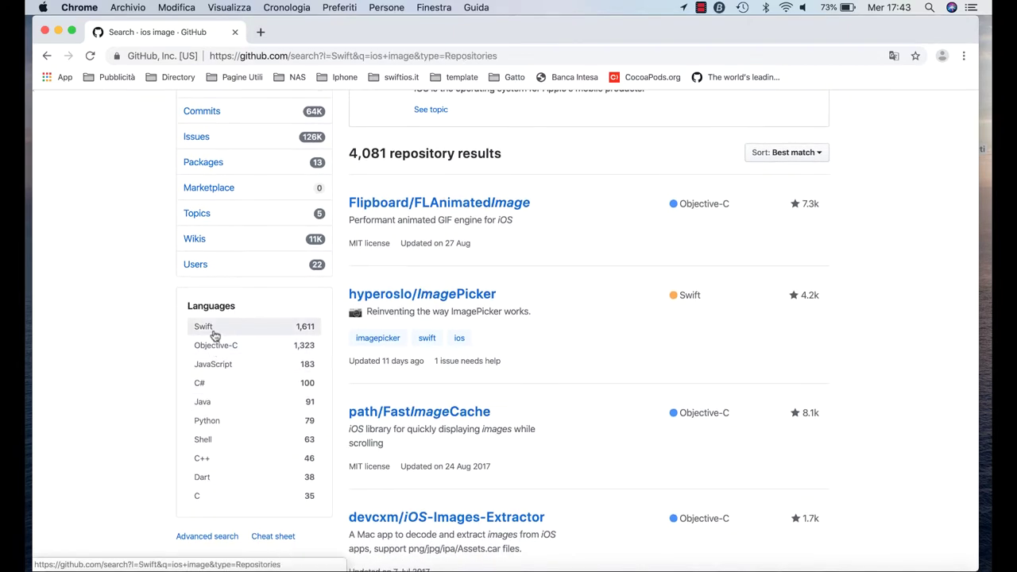
{"action": "right_click", "coordinate": [419, 318]}
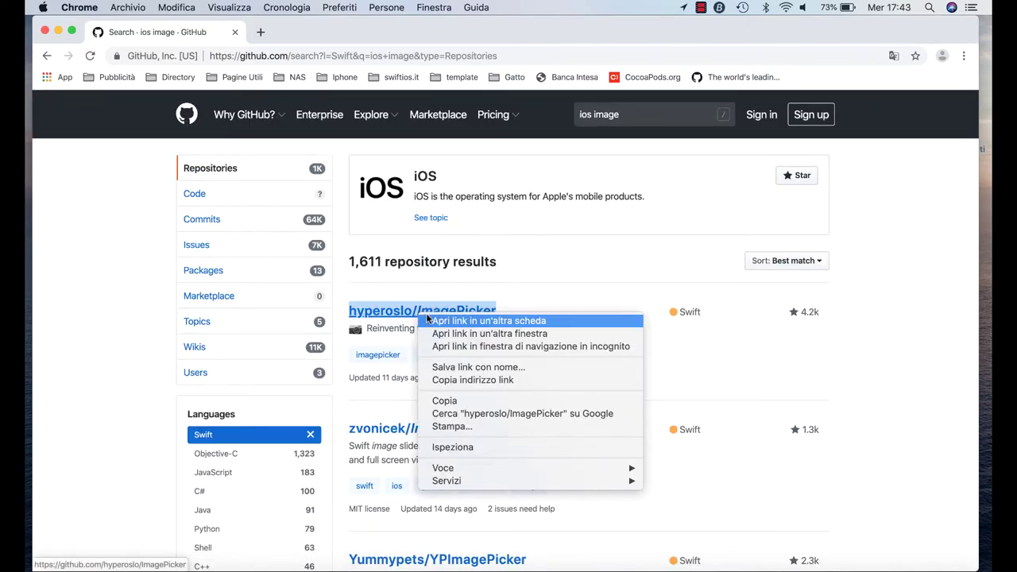
{"action": "left_click", "coordinate": [408, 313]}
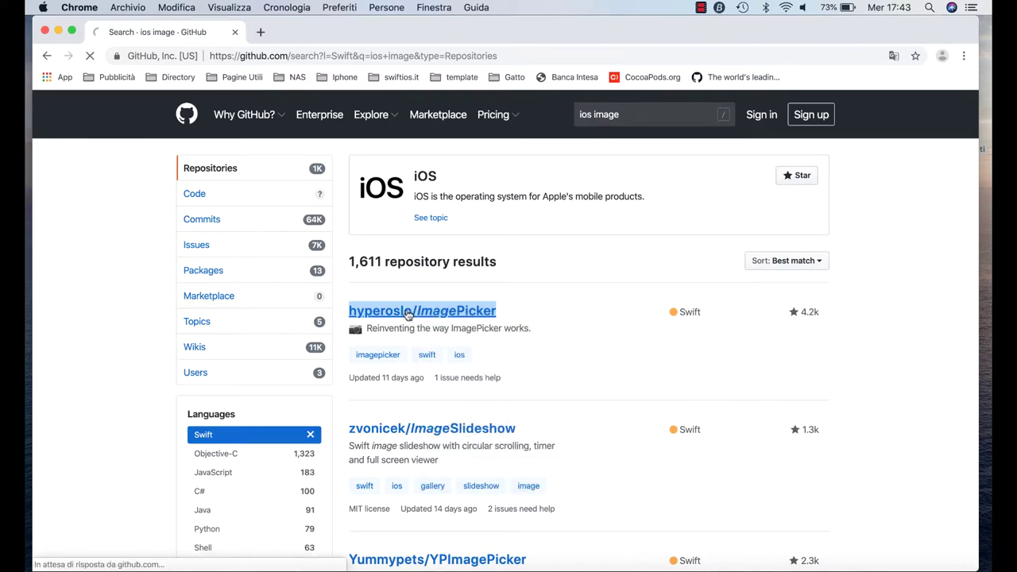
Scroll the ImagePicker README through Usage and Optional bonus to the pod 'ImagePicker' and Carthage install lines
{"action": "scroll", "coordinate": [407, 314], "scroll_direction": "down", "scroll_amount": 5}
{"action": "scroll", "coordinate": [408, 315], "scroll_direction": "down", "scroll_amount": 3}
{"action": "scroll", "coordinate": [407, 315], "scroll_direction": "up", "scroll_amount": 2}
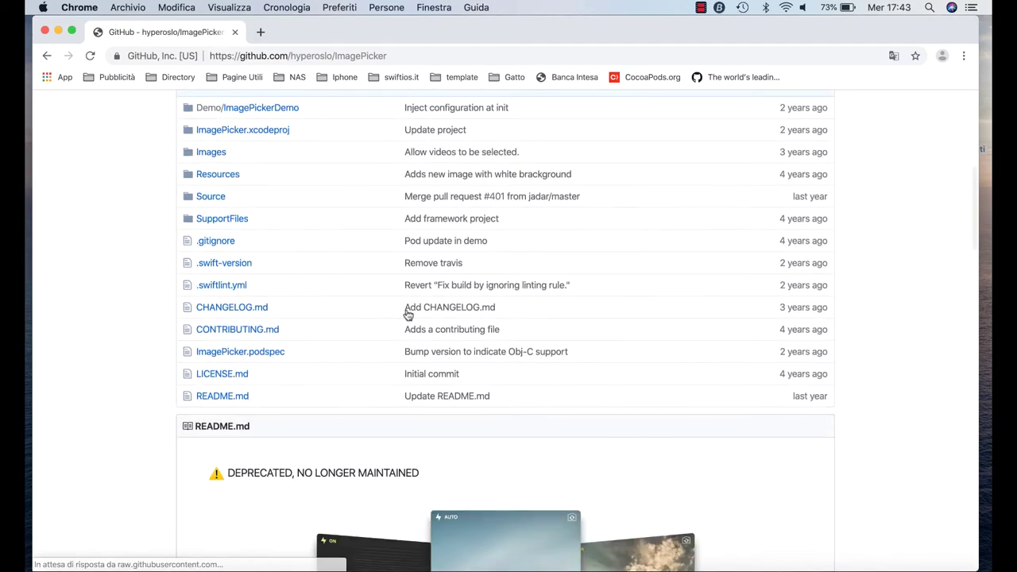
{"action": "scroll", "coordinate": [408, 315], "scroll_direction": "up", "scroll_amount": 3}
{"action": "scroll", "coordinate": [382, 334], "scroll_direction": "up", "scroll_amount": 1}
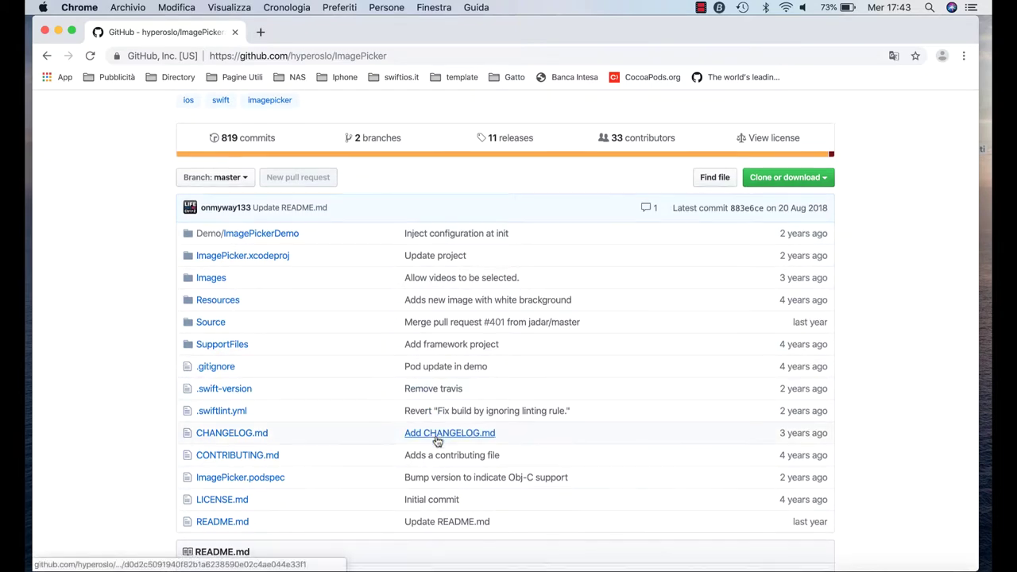
{"action": "scroll", "coordinate": [504, 438], "scroll_direction": "down", "scroll_amount": 5}
{"action": "scroll", "coordinate": [445, 439], "scroll_direction": "down", "scroll_amount": 1}
{"action": "scroll", "coordinate": [436, 442], "scroll_direction": "down", "scroll_amount": 1}
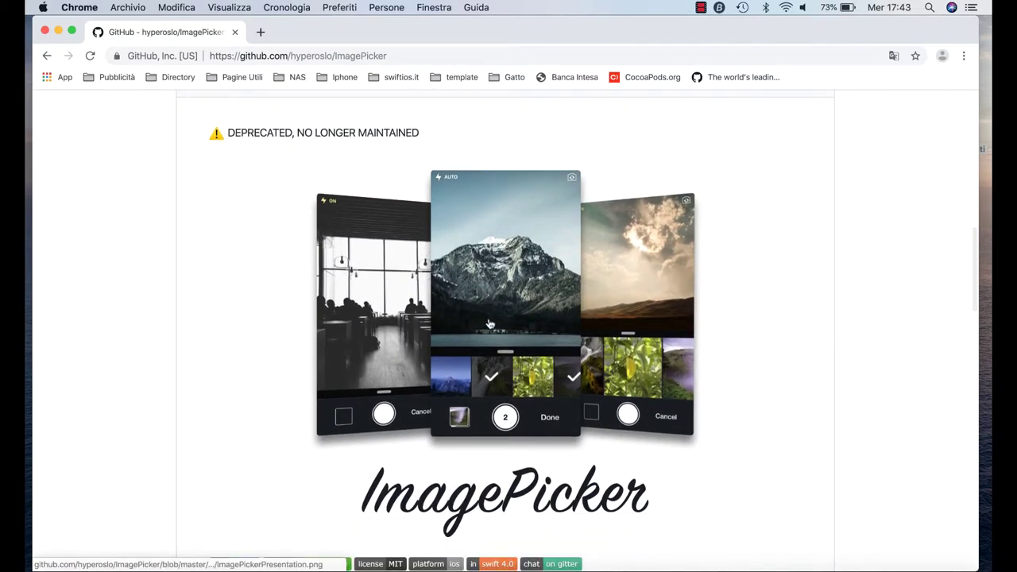
{"action": "scroll", "coordinate": [322, 319], "scroll_direction": "down", "scroll_amount": 5}
{"action": "scroll", "coordinate": [322, 318], "scroll_direction": "up", "scroll_amount": 3}
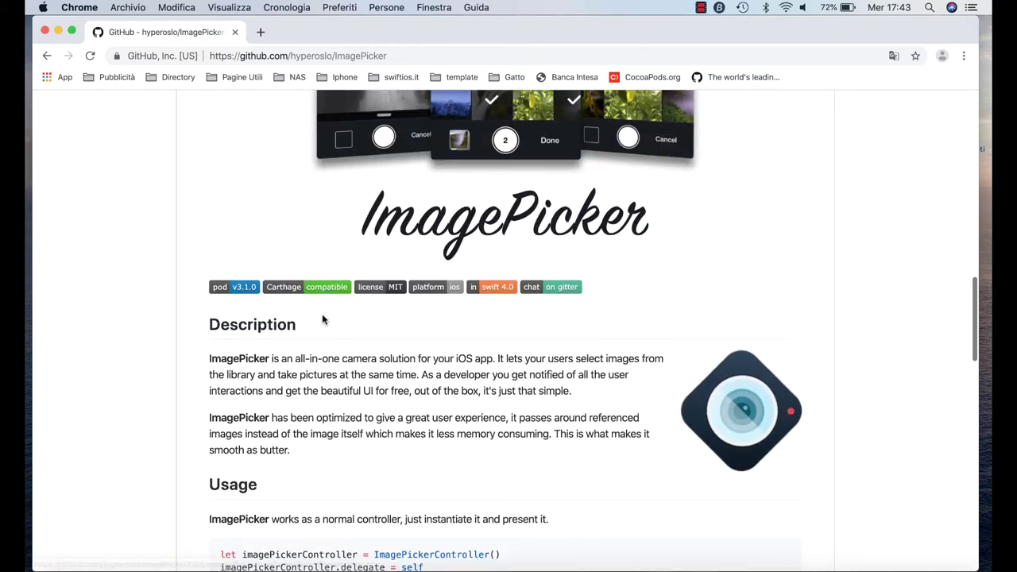
{"action": "scroll", "coordinate": [322, 319], "scroll_direction": "up", "scroll_amount": 2}
{"action": "scroll", "coordinate": [399, 208], "scroll_direction": "up", "scroll_amount": 1}
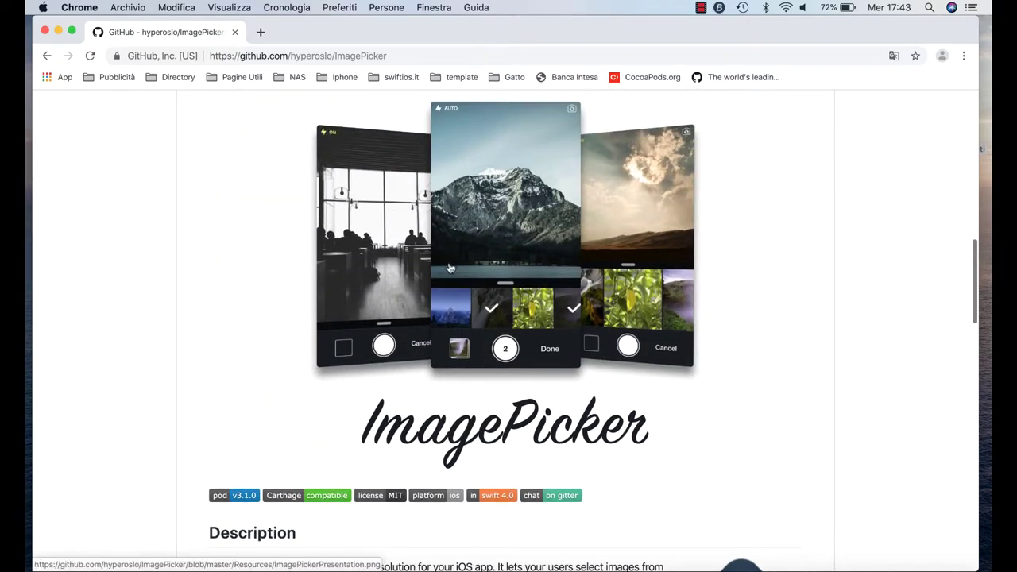
{"action": "scroll", "coordinate": [613, 302], "scroll_direction": "down", "scroll_amount": 2}
{"action": "scroll", "coordinate": [613, 302], "scroll_direction": "down", "scroll_amount": 4}
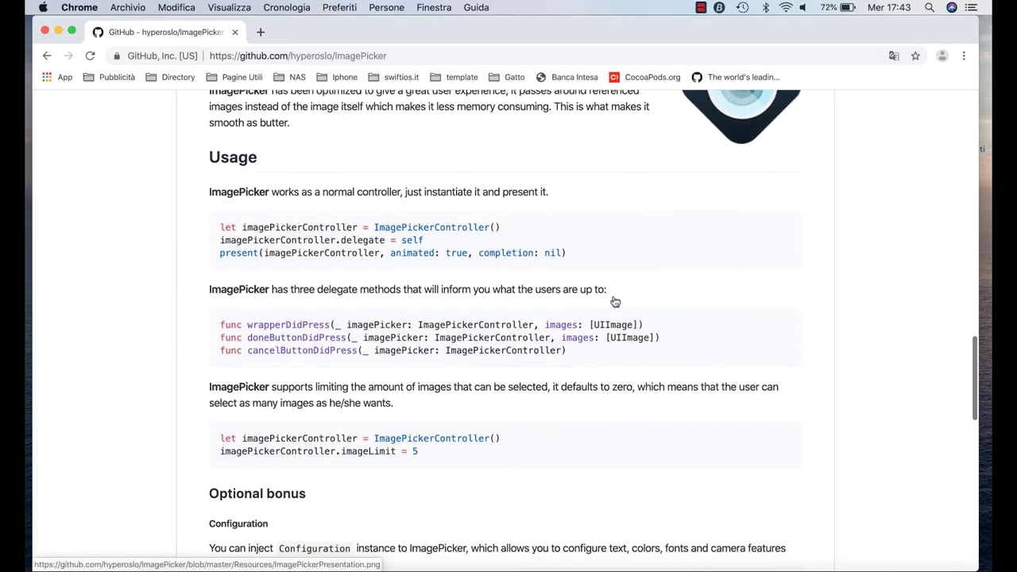
{"action": "scroll", "coordinate": [613, 302], "scroll_direction": "down", "scroll_amount": 2}
{"action": "scroll", "coordinate": [613, 302], "scroll_direction": "down", "scroll_amount": 2}
{"action": "scroll", "coordinate": [613, 300], "scroll_direction": "down", "scroll_amount": 3}
{"action": "scroll", "coordinate": [613, 300], "scroll_direction": "down", "scroll_amount": 2}
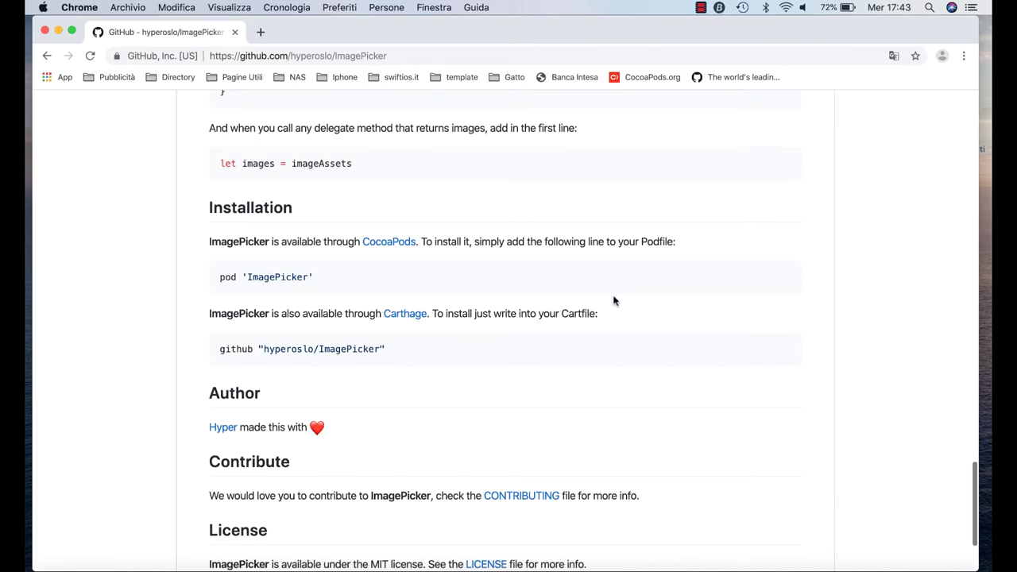
Return to the 'ios image' search results and open zvonicek/ImageSlideshow
{"action": "left_click", "coordinate": [47, 55]}
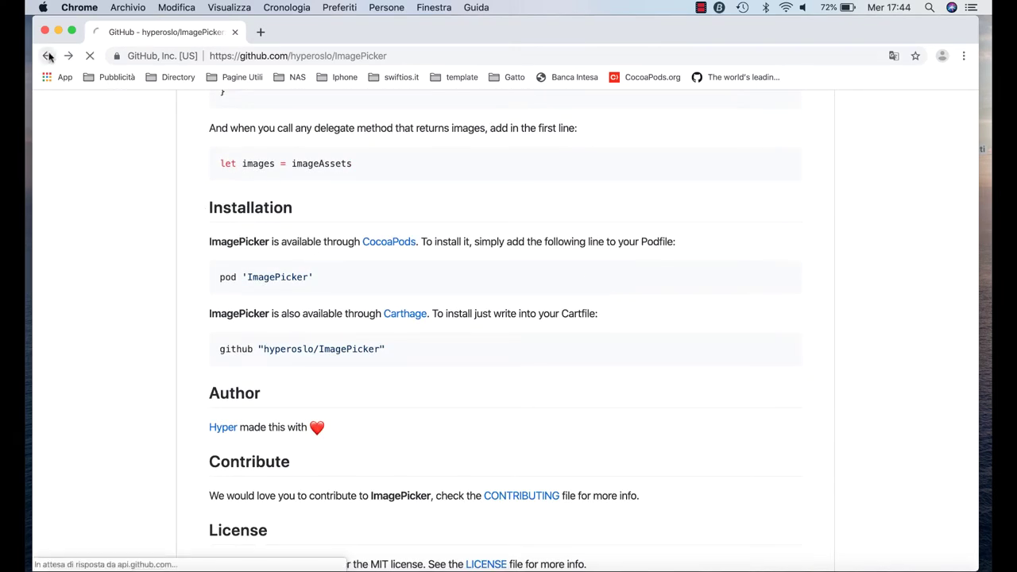
{"action": "scroll", "coordinate": [385, 275], "scroll_direction": "down", "scroll_amount": 2}
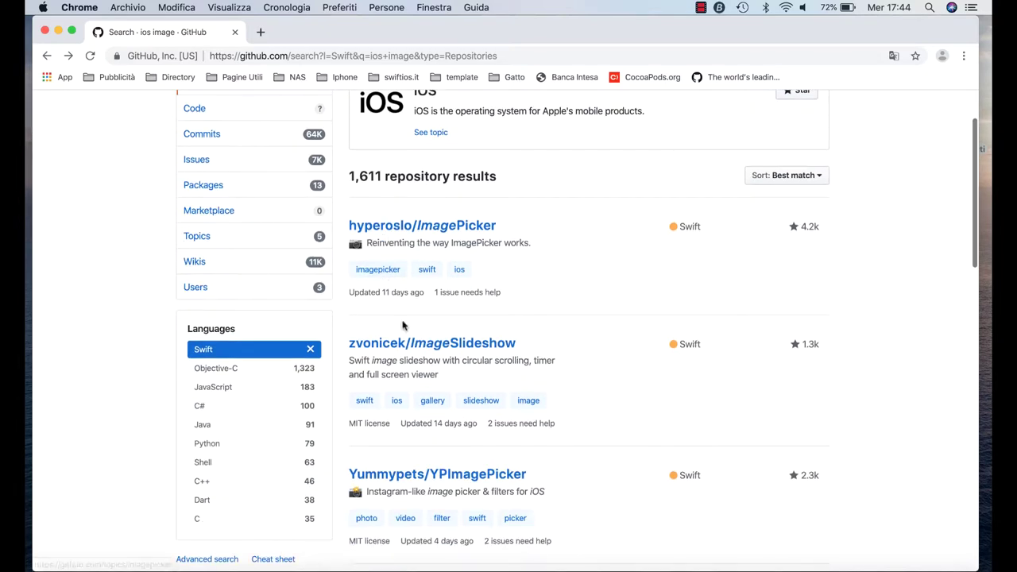
{"action": "left_click", "coordinate": [416, 342]}
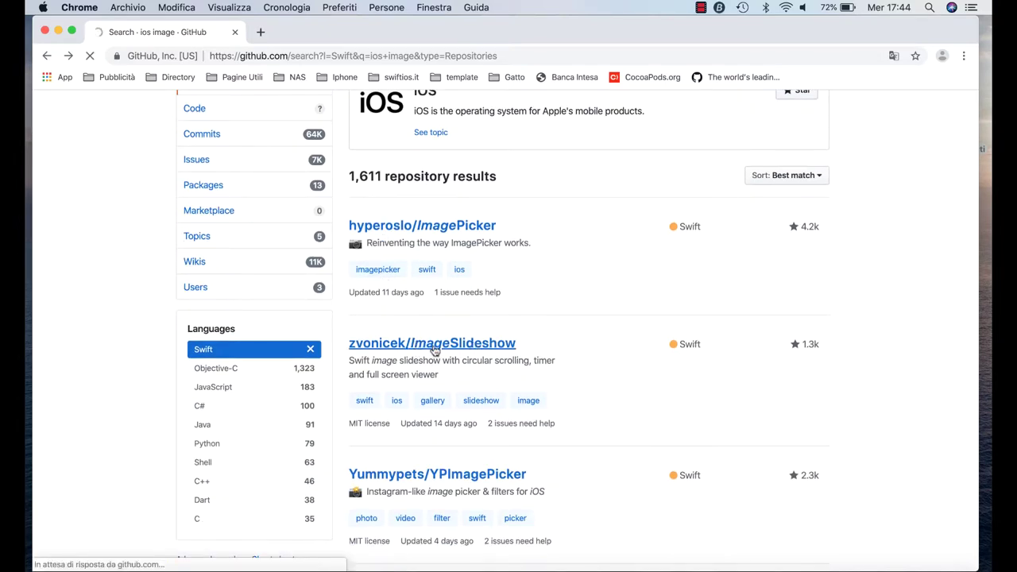
Scroll the ImageSlideshow README through Installation to Loading images and its InputSource pod table
{"action": "scroll", "coordinate": [490, 348], "scroll_direction": "down", "scroll_amount": 3}
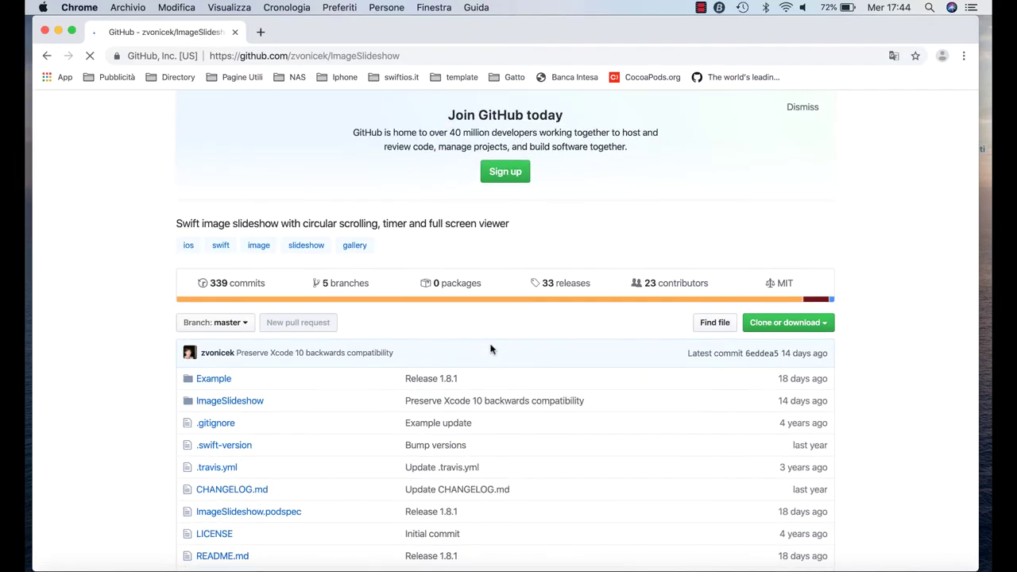
{"action": "scroll", "coordinate": [490, 348], "scroll_direction": "down", "scroll_amount": 3}
{"action": "scroll", "coordinate": [490, 348], "scroll_direction": "down", "scroll_amount": 3}
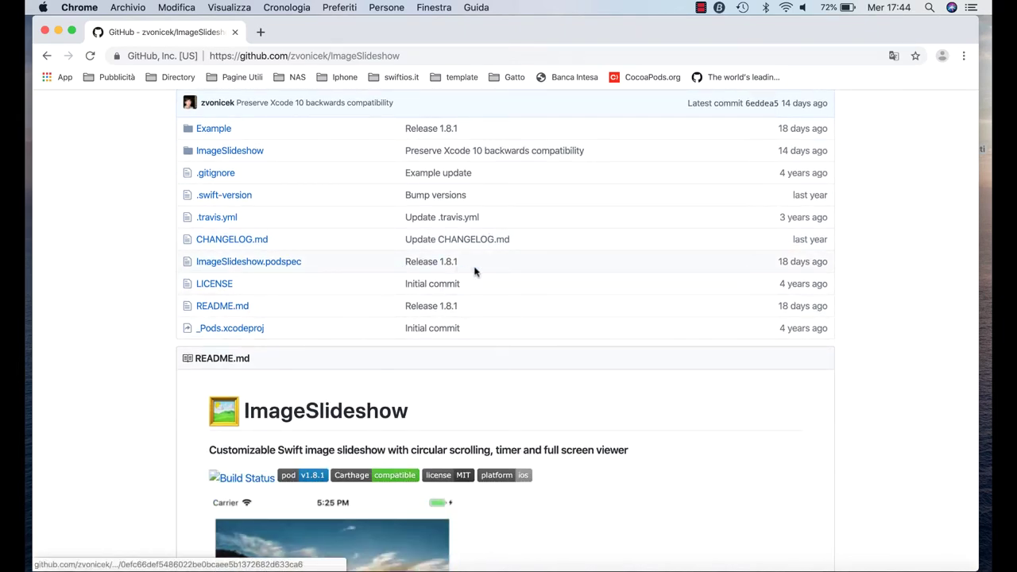
{"action": "scroll", "coordinate": [641, 341], "scroll_direction": "down", "scroll_amount": 5}
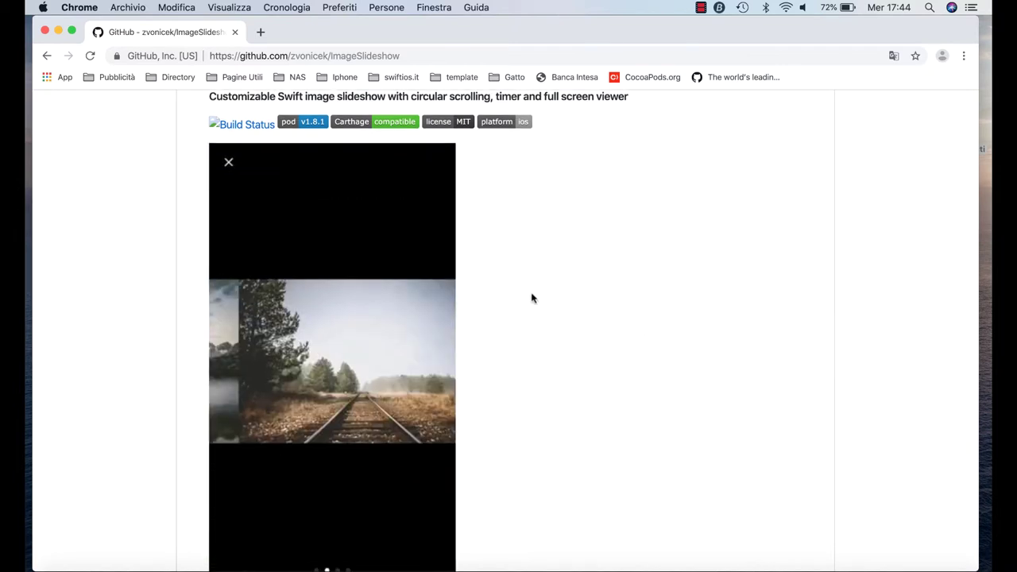
{"action": "scroll", "coordinate": [532, 298], "scroll_direction": "down", "scroll_amount": 2}
{"action": "scroll", "coordinate": [532, 298], "scroll_direction": "down", "scroll_amount": 2}
{"action": "scroll", "coordinate": [532, 298], "scroll_direction": "down", "scroll_amount": 1}
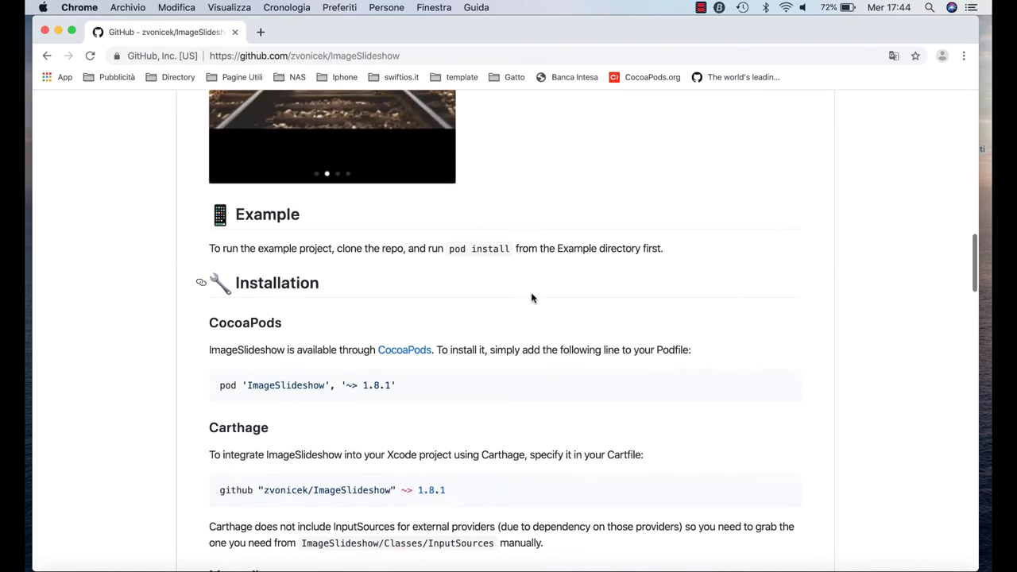
{"action": "scroll", "coordinate": [532, 298], "scroll_direction": "up", "scroll_amount": 1}
{"action": "scroll", "coordinate": [533, 297], "scroll_direction": "up", "scroll_amount": 1}
{"action": "scroll", "coordinate": [532, 298], "scroll_direction": "up", "scroll_amount": 2}
{"action": "scroll", "coordinate": [532, 298], "scroll_direction": "up", "scroll_amount": 2}
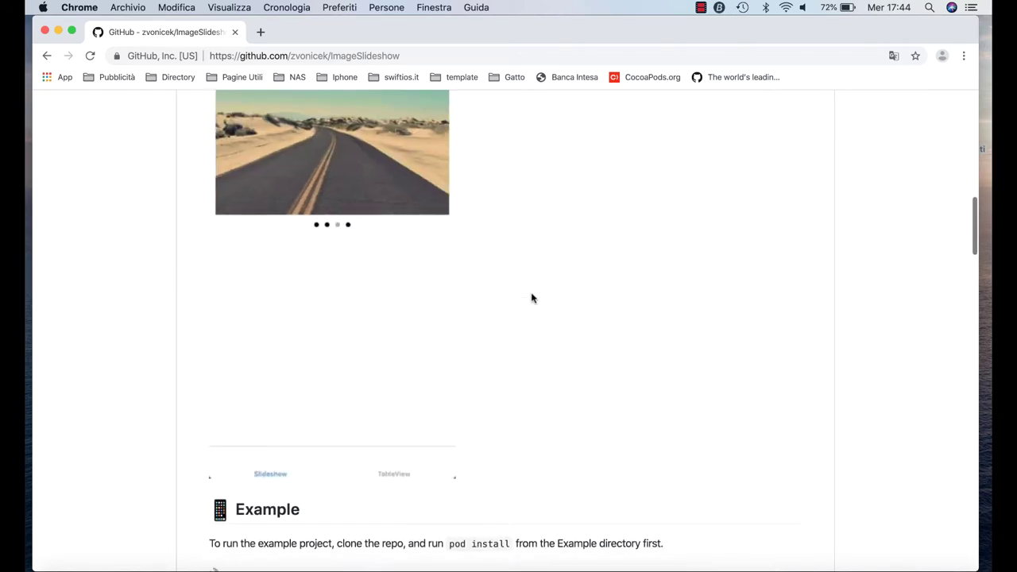
{"action": "scroll", "coordinate": [477, 296], "scroll_direction": "up", "scroll_amount": 1}
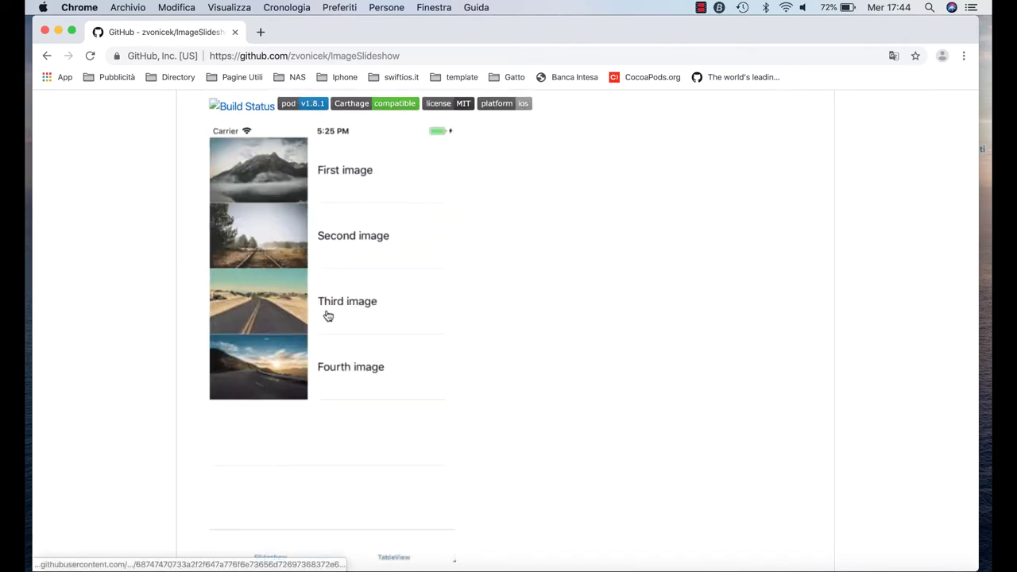
{"action": "scroll", "coordinate": [457, 326], "scroll_direction": "down", "scroll_amount": 2}
{"action": "scroll", "coordinate": [456, 326], "scroll_direction": "down", "scroll_amount": 2}
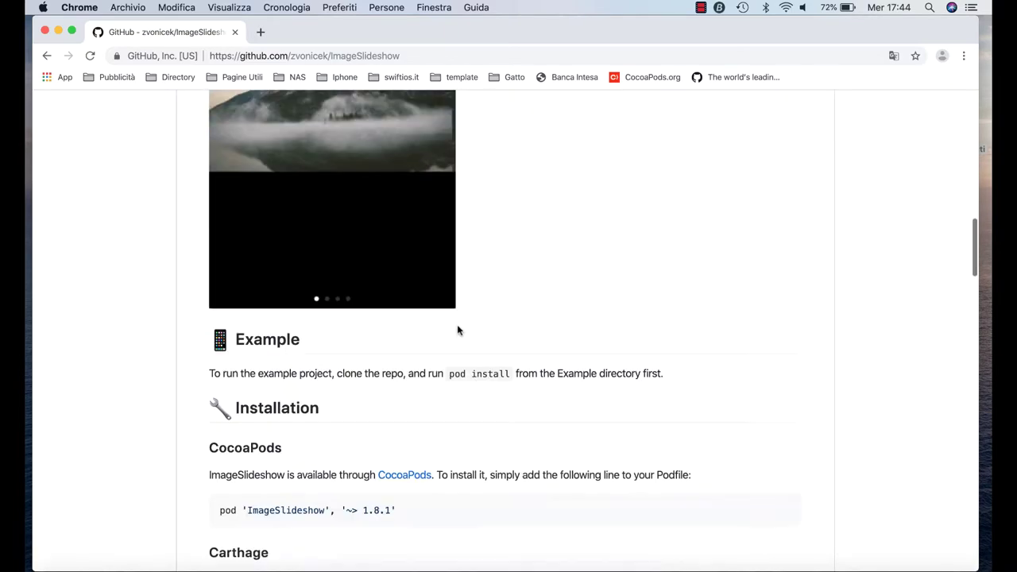
{"action": "scroll", "coordinate": [457, 326], "scroll_direction": "down", "scroll_amount": 5}
{"action": "scroll", "coordinate": [457, 330], "scroll_direction": "down", "scroll_amount": 5}
{"action": "scroll", "coordinate": [457, 331], "scroll_direction": "down", "scroll_amount": 2}
{"action": "scroll", "coordinate": [457, 331], "scroll_direction": "down", "scroll_amount": 2}
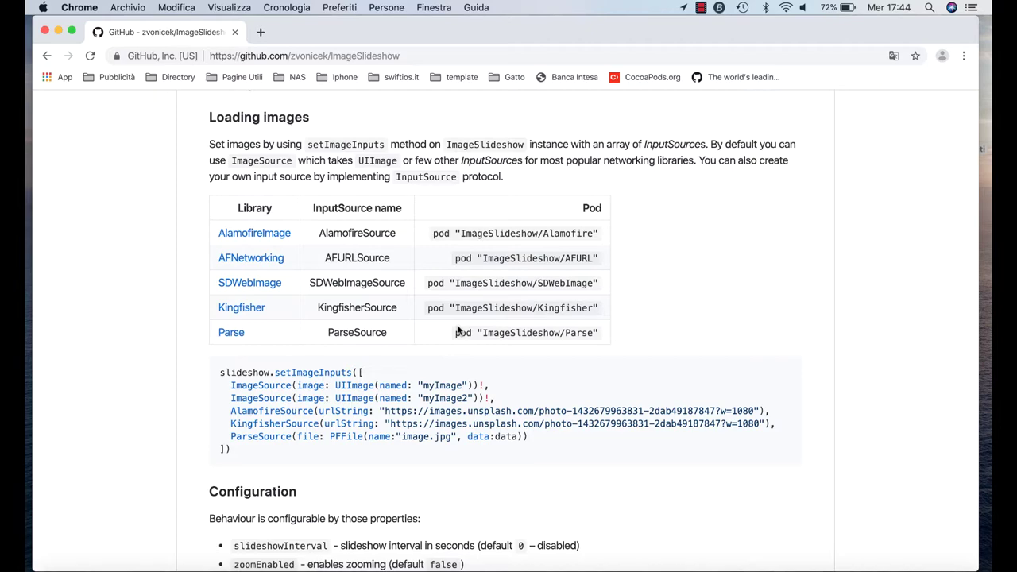
Read through the Configuration section of the ImageSlideshow README
{"action": "scroll", "coordinate": [457, 329], "scroll_direction": "down", "scroll_amount": 3}
{"action": "scroll", "coordinate": [457, 329], "scroll_direction": "down", "scroll_amount": 1}
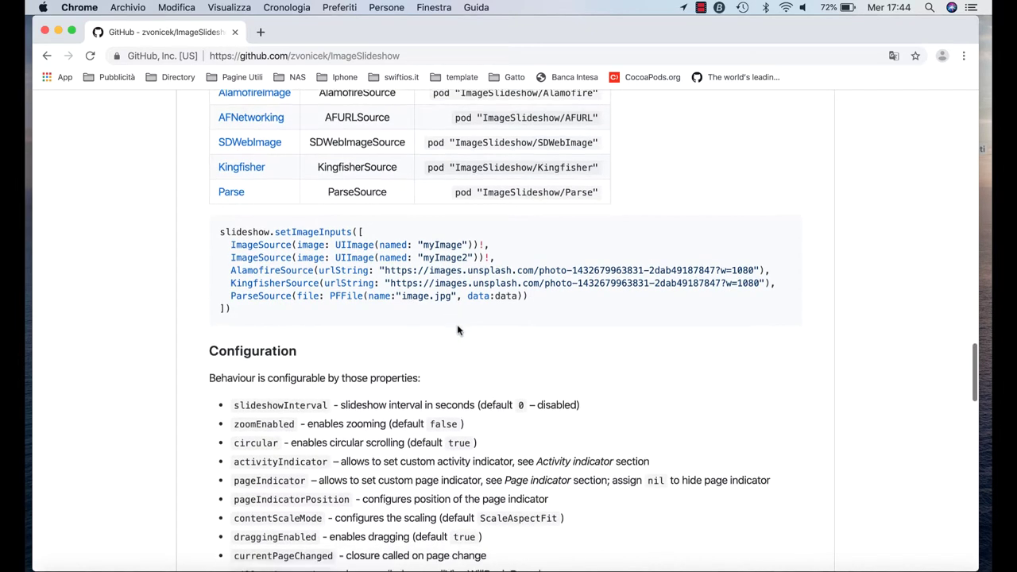
{"action": "scroll", "coordinate": [457, 329], "scroll_direction": "down", "scroll_amount": 3}
{"action": "scroll", "coordinate": [457, 329], "scroll_direction": "down", "scroll_amount": 3}
{"action": "scroll", "coordinate": [457, 326], "scroll_direction": "up", "scroll_amount": 5}
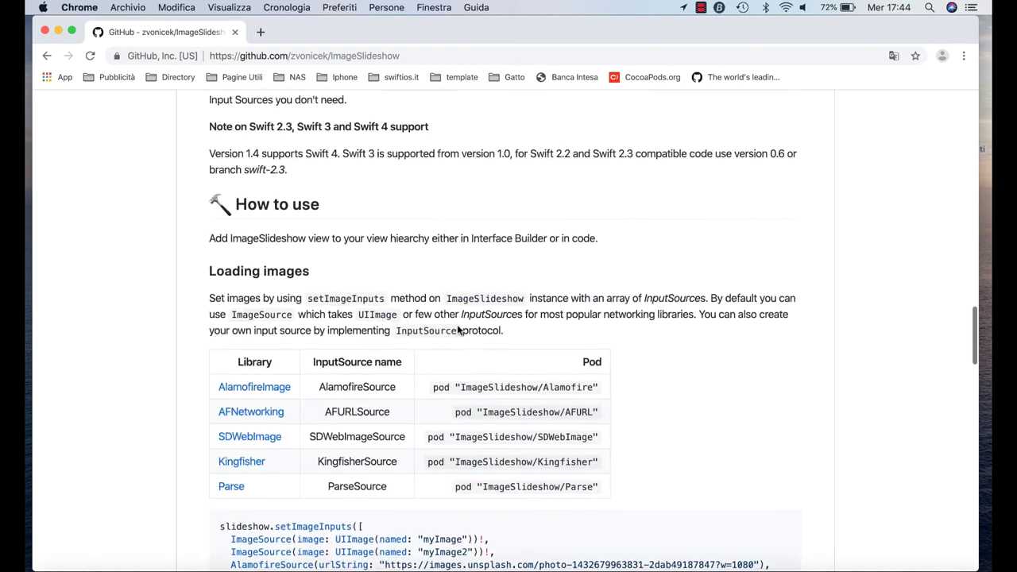
{"action": "scroll", "coordinate": [456, 326], "scroll_direction": "up", "scroll_amount": 2}
{"action": "scroll", "coordinate": [457, 325], "scroll_direction": "up", "scroll_amount": 3}
{"action": "scroll", "coordinate": [458, 329], "scroll_direction": "up", "scroll_amount": 10}
{"action": "scroll", "coordinate": [458, 329], "scroll_direction": "up", "scroll_amount": 2}
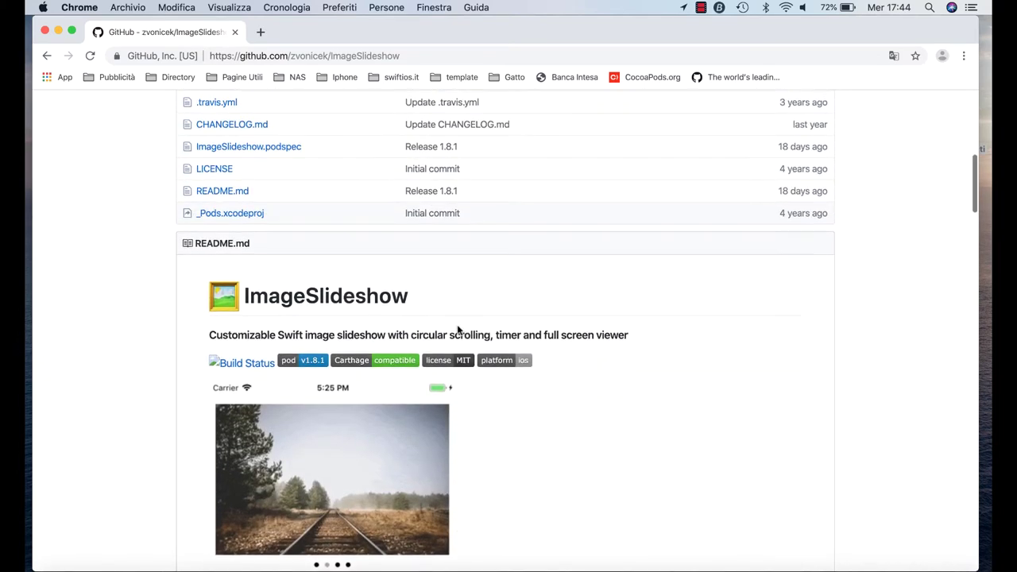
Go down to the Activity Indicator section and select the styled activity indicator code line
{"action": "scroll", "coordinate": [457, 329], "scroll_direction": "down", "scroll_amount": 3}
{"action": "scroll", "coordinate": [457, 329], "scroll_direction": "down", "scroll_amount": 5}
{"action": "scroll", "coordinate": [458, 329], "scroll_direction": "down", "scroll_amount": 5}
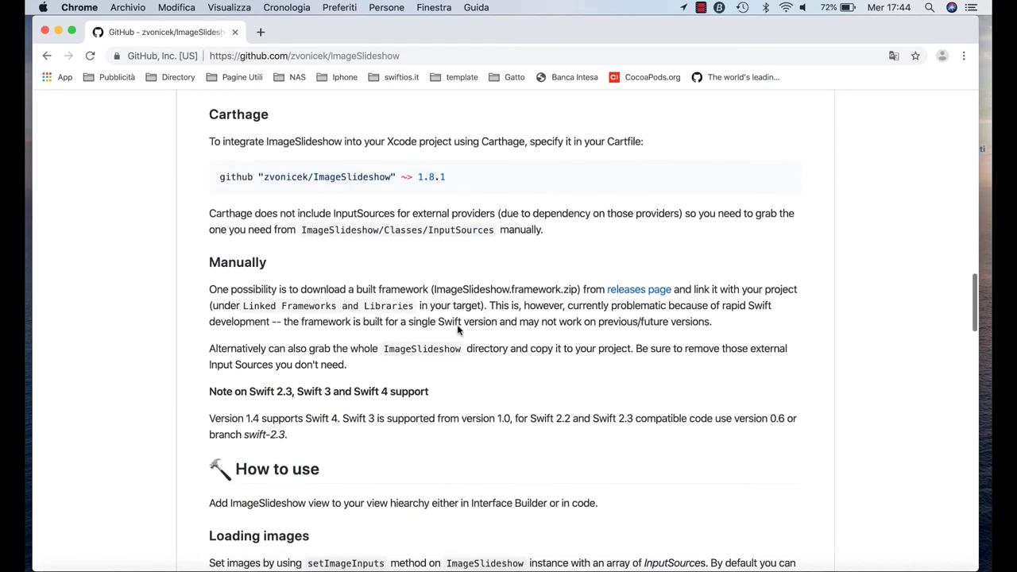
{"action": "scroll", "coordinate": [458, 329], "scroll_direction": "down", "scroll_amount": 1}
{"action": "scroll", "coordinate": [457, 329], "scroll_direction": "down", "scroll_amount": 4}
{"action": "scroll", "coordinate": [458, 327], "scroll_direction": "down", "scroll_amount": 5}
{"action": "scroll", "coordinate": [458, 327], "scroll_direction": "down", "scroll_amount": 1}
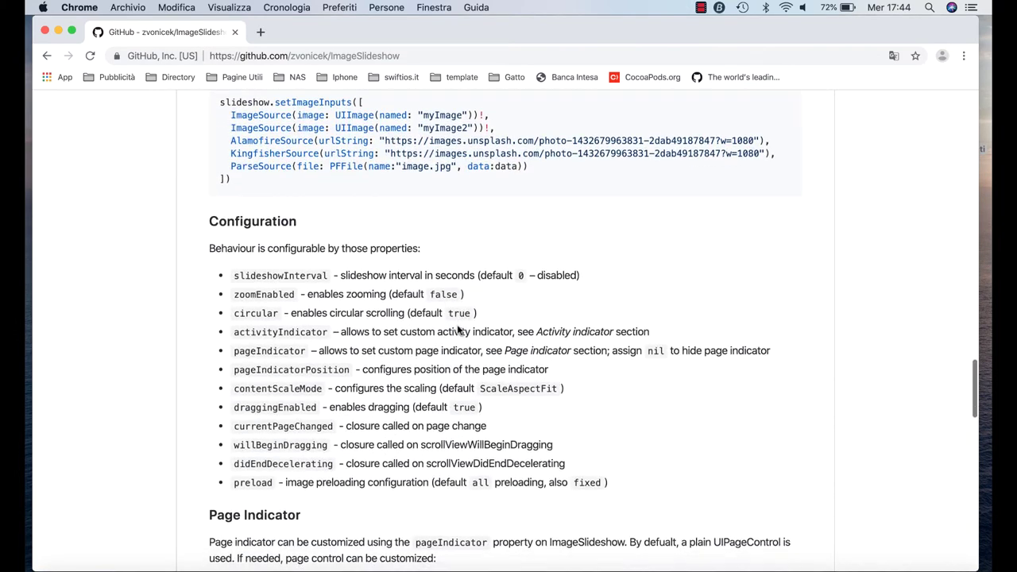
{"action": "scroll", "coordinate": [457, 327], "scroll_direction": "down", "scroll_amount": 4}
{"action": "scroll", "coordinate": [457, 327], "scroll_direction": "down", "scroll_amount": 3}
{"action": "scroll", "coordinate": [457, 325], "scroll_direction": "down", "scroll_amount": 5}
{"action": "scroll", "coordinate": [458, 325], "scroll_direction": "down", "scroll_amount": 3}
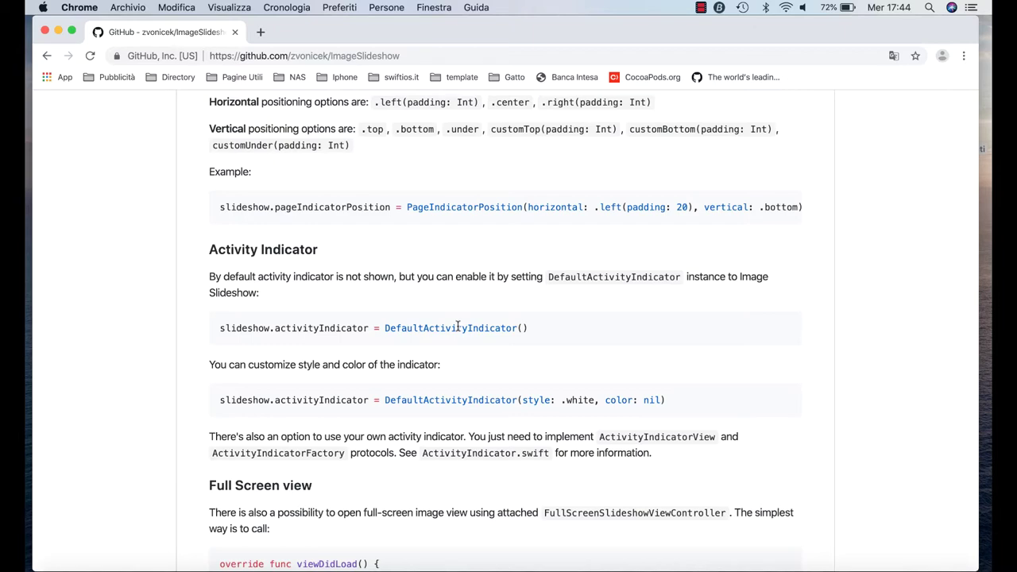
{"action": "triple_click", "coordinate": [452, 397]}
Check the Full Screen view section, then return to the top of the zvonicek/ImageSlideshow repository page
{"action": "scroll", "coordinate": [451, 396], "scroll_direction": "down", "scroll_amount": 4}
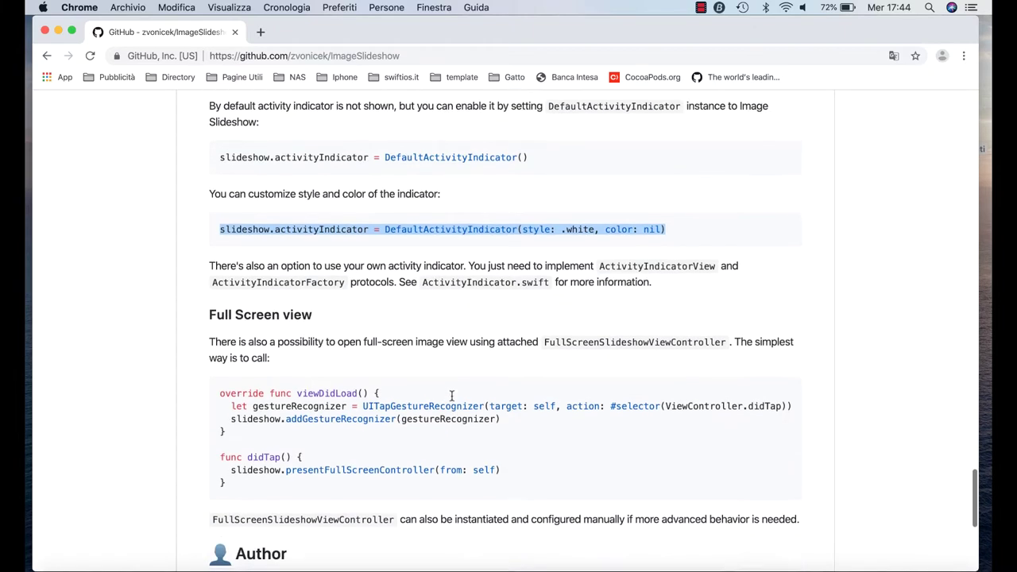
{"action": "scroll", "coordinate": [451, 395], "scroll_direction": "down", "scroll_amount": 1}
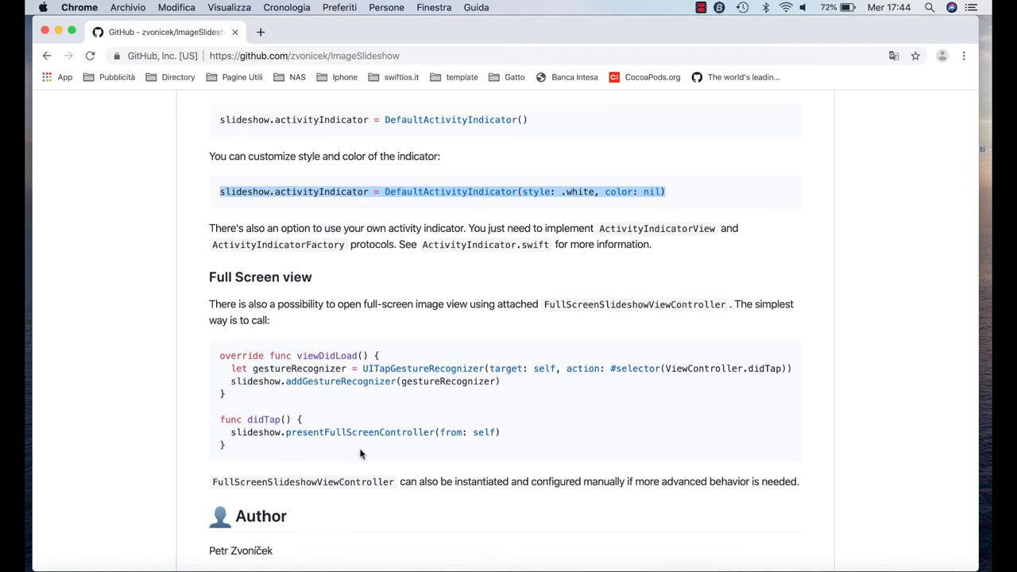
{"action": "scroll", "coordinate": [360, 453], "scroll_direction": "down", "scroll_amount": 3}
{"action": "scroll", "coordinate": [360, 453], "scroll_direction": "up", "scroll_amount": 3}
{"action": "scroll", "coordinate": [360, 453], "scroll_direction": "up", "scroll_amount": 10}
{"action": "scroll", "coordinate": [360, 453], "scroll_direction": "up", "scroll_amount": 10}
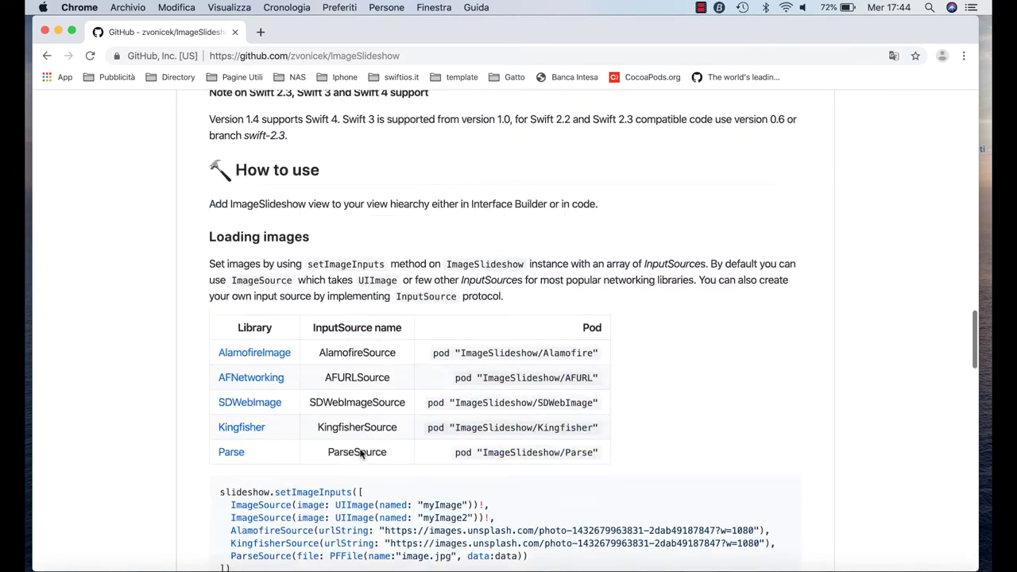
{"action": "scroll", "coordinate": [360, 453], "scroll_direction": "up", "scroll_amount": 10}
{"action": "scroll", "coordinate": [360, 453], "scroll_direction": "up", "scroll_amount": 10}
{"action": "scroll", "coordinate": [359, 454], "scroll_direction": "up", "scroll_amount": 3}
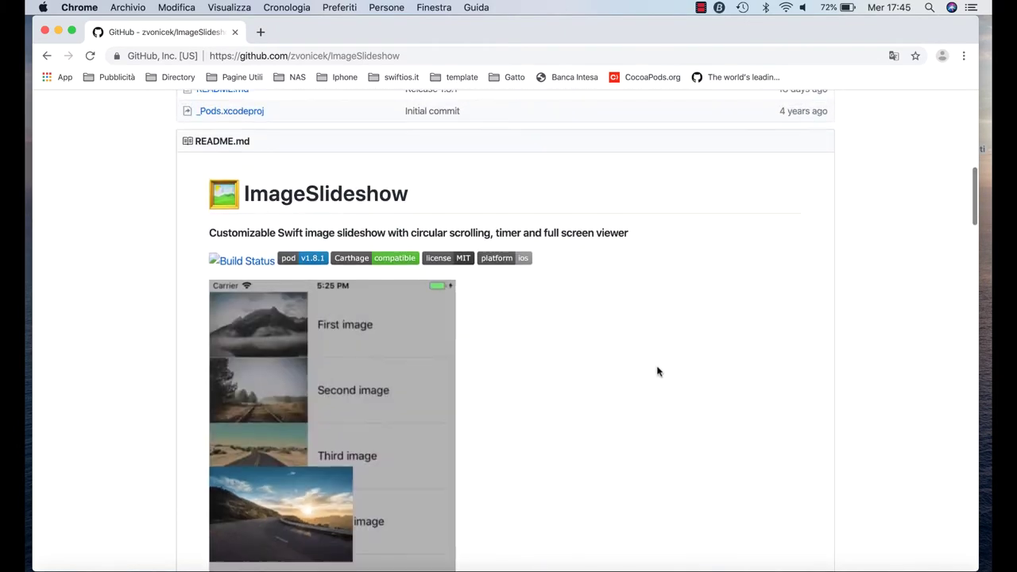
{"action": "scroll", "coordinate": [356, 306], "scroll_direction": "up", "scroll_amount": 5}
{"action": "scroll", "coordinate": [356, 306], "scroll_direction": "up", "scroll_amount": 1}
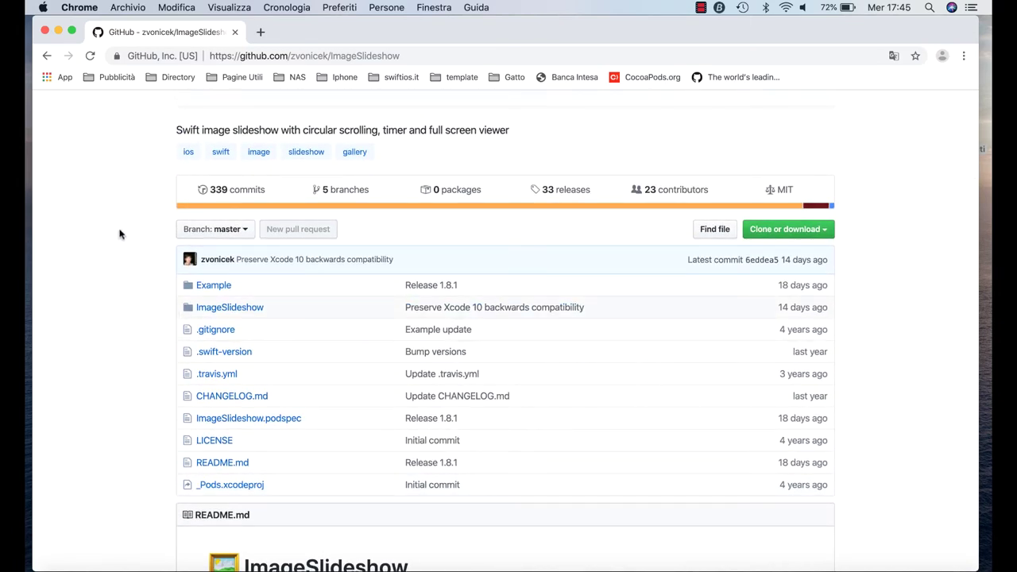
{"action": "scroll", "coordinate": [121, 231], "scroll_direction": "up", "scroll_amount": 2}
{"action": "scroll", "coordinate": [123, 231], "scroll_direction": "up", "scroll_amount": 2}
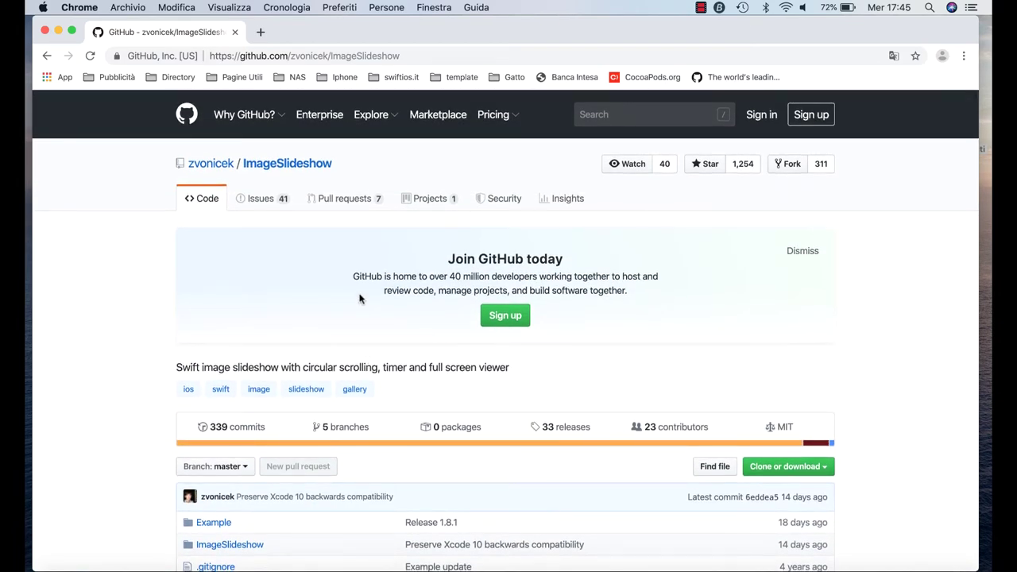